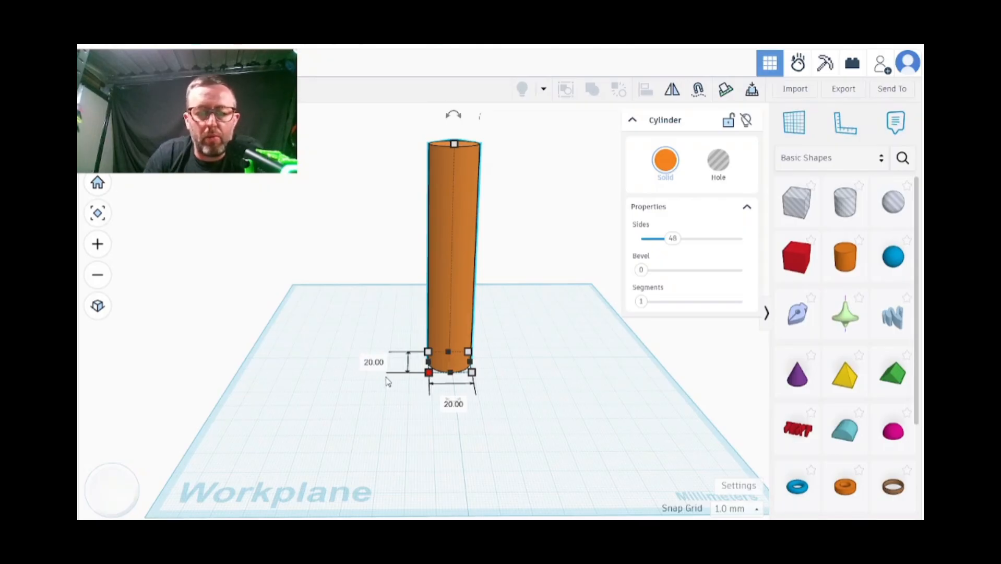
Set both base dimensions of the tall cylinder to 30 mm
click(374, 362)
text(30)
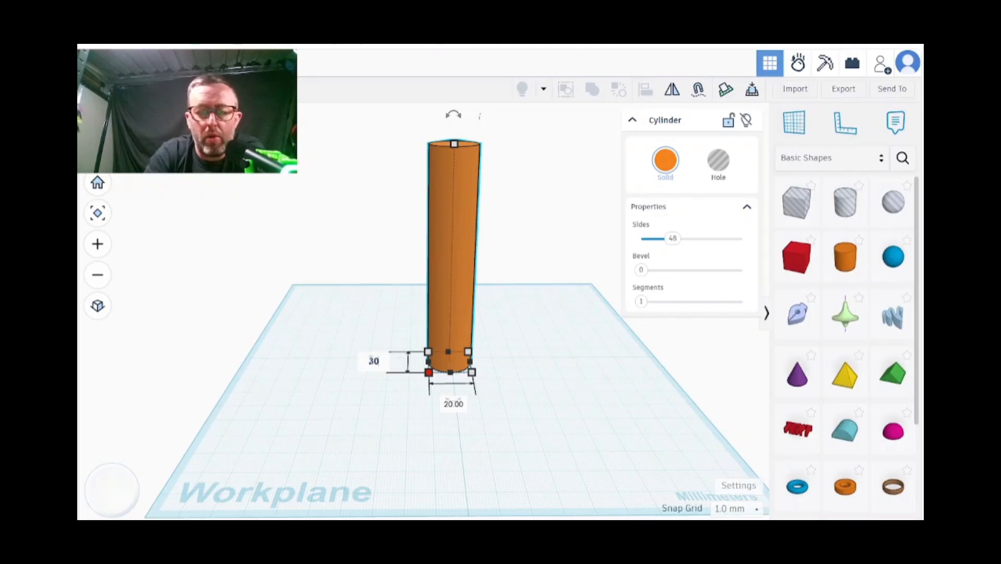
click(449, 406)
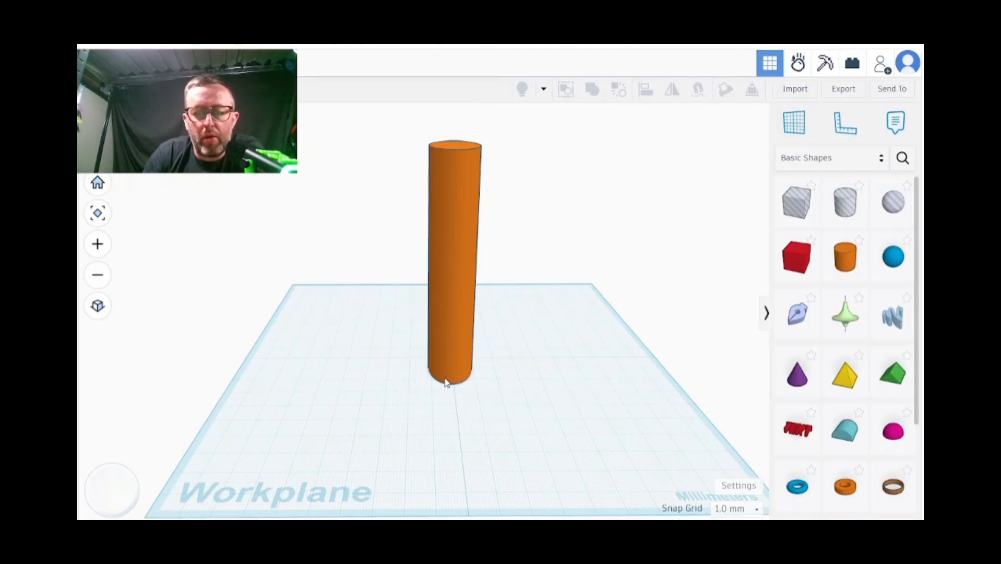
click(448, 385)
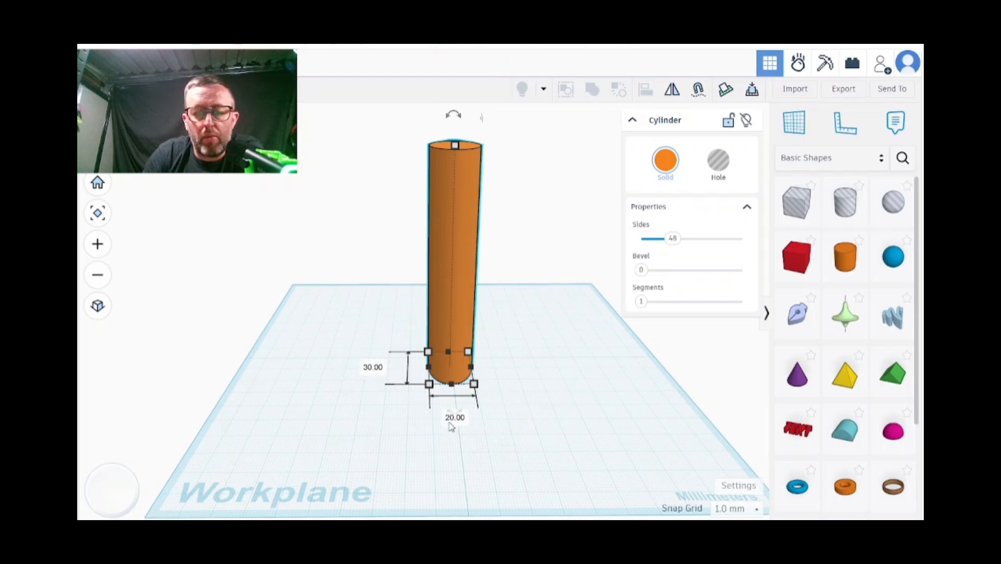
click(455, 417)
text(30)
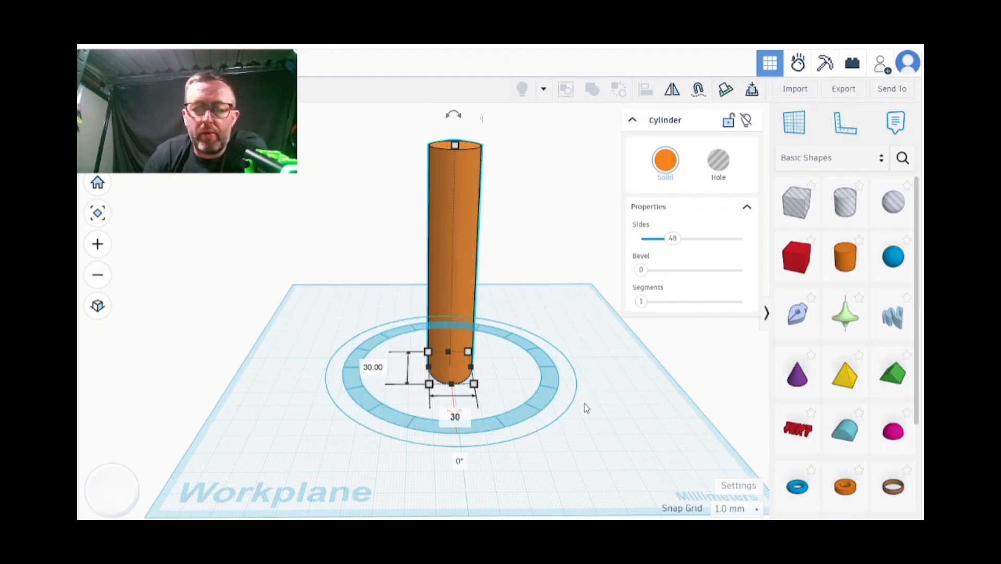
key(Return)
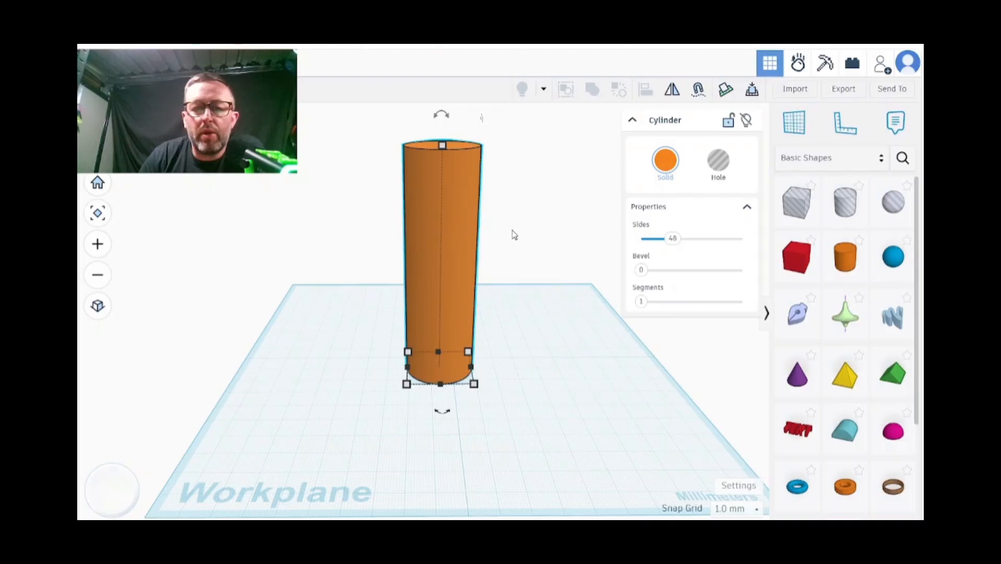
Add a second, default-size cylinder on the workplane beside the tall one
right_drag(515, 235, 525, 289)
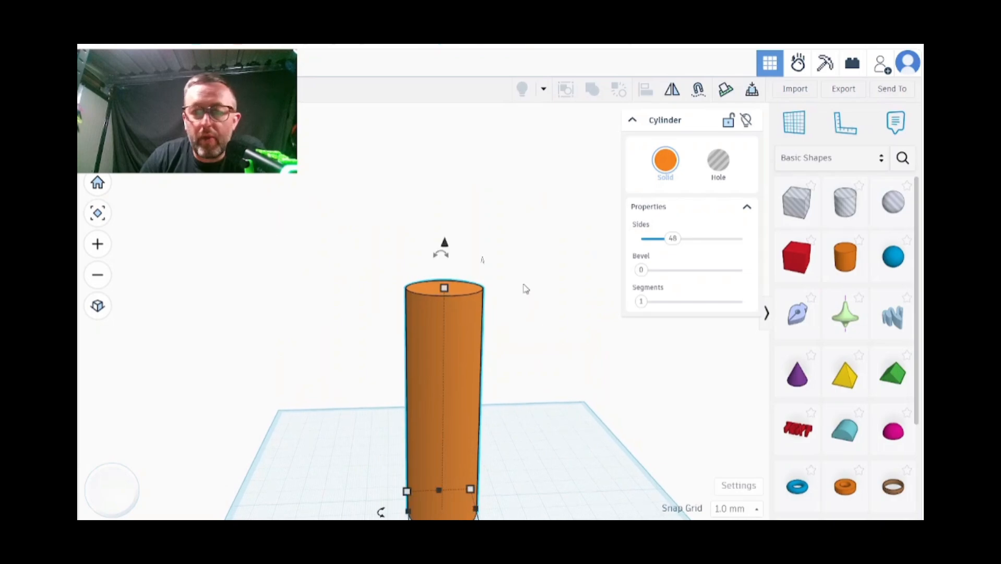
click(844, 264)
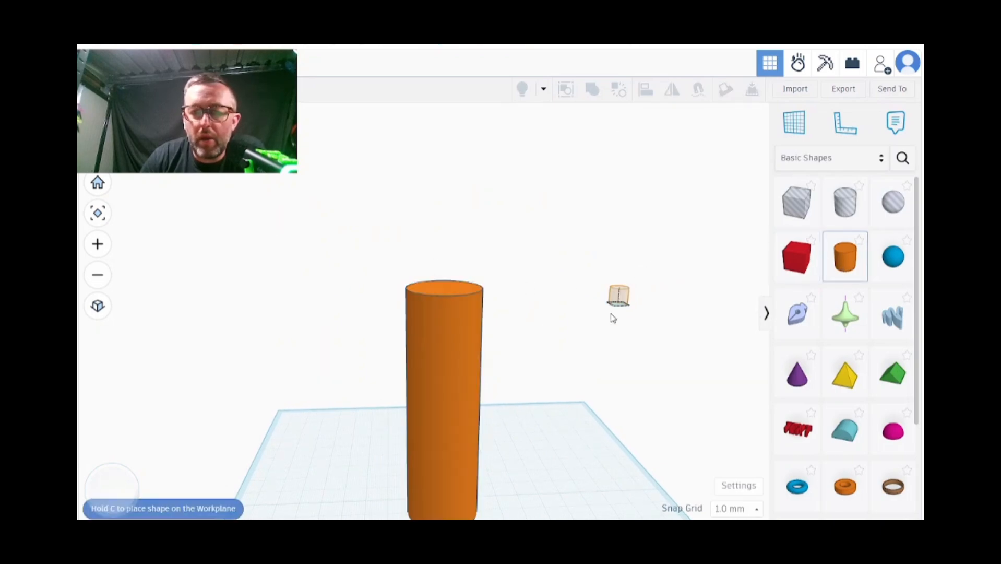
click(560, 462)
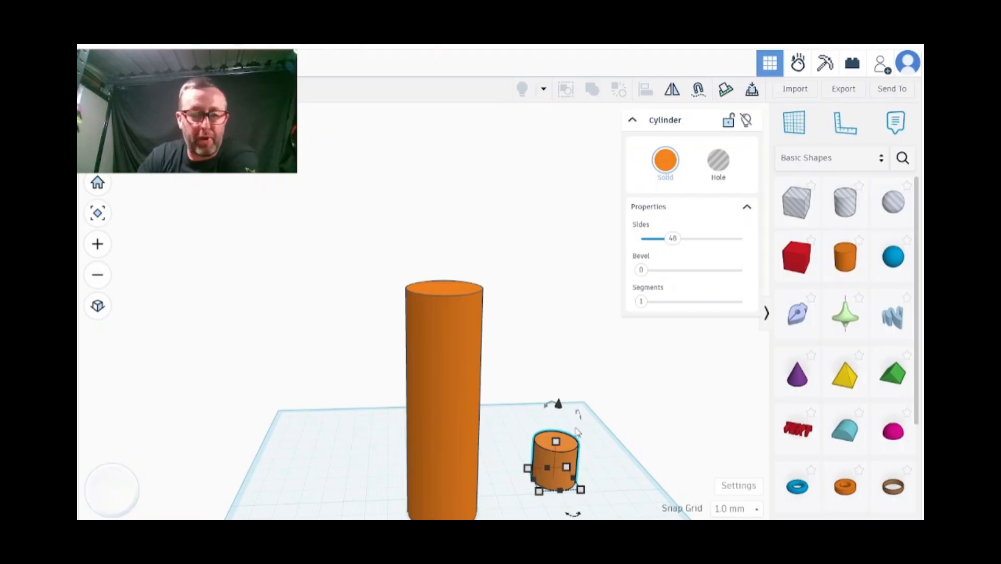
Browse the Basic Shapes and the full Shape Generators collection for a suitable threaded part
scroll(839, 427, down, 2)
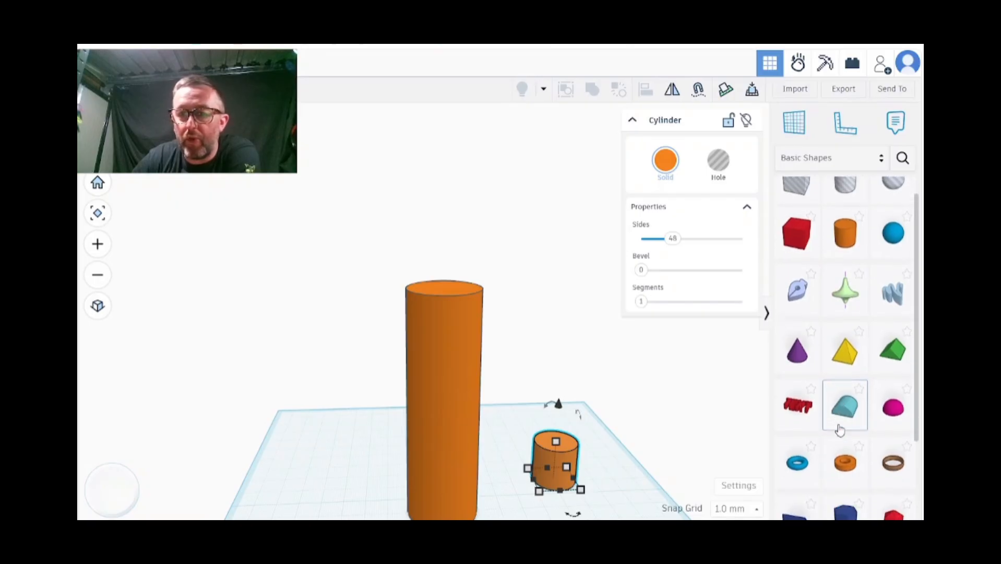
click(877, 159)
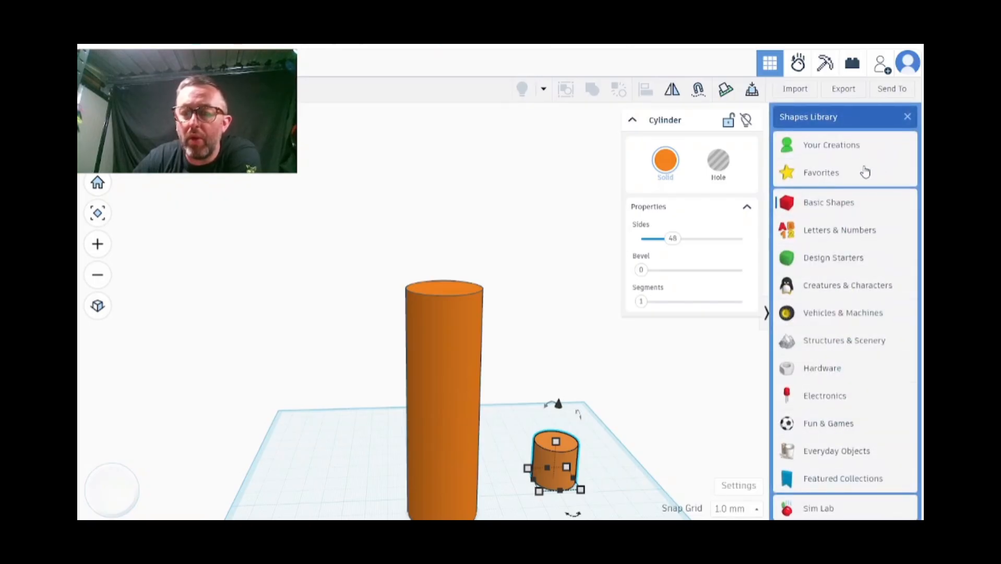
click(831, 119)
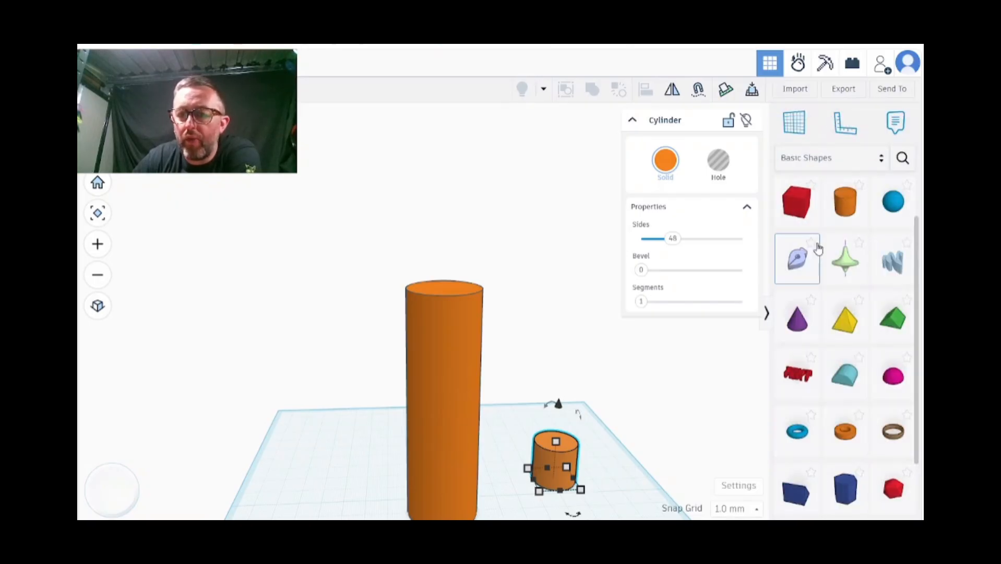
click(856, 155)
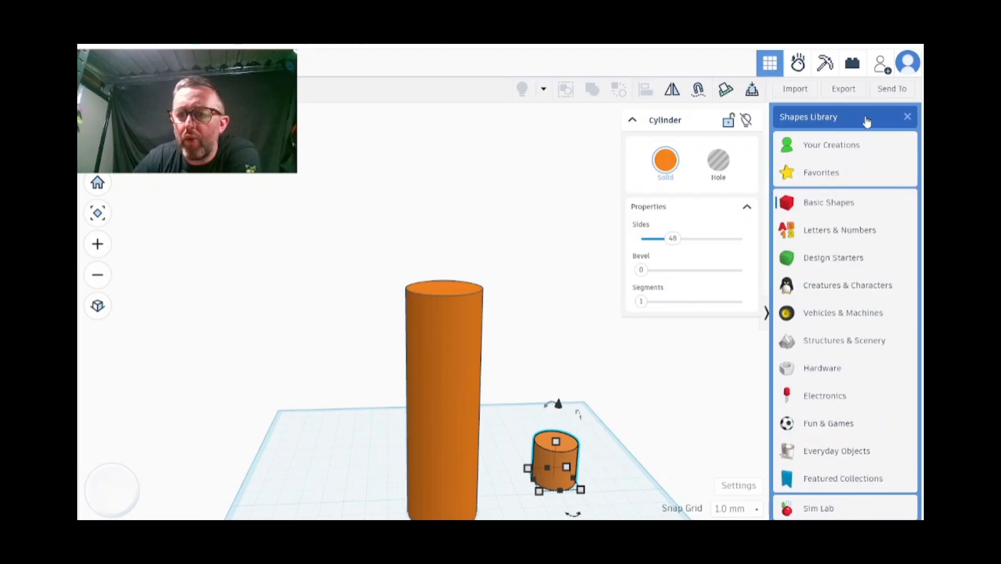
scroll(829, 347, down, 2)
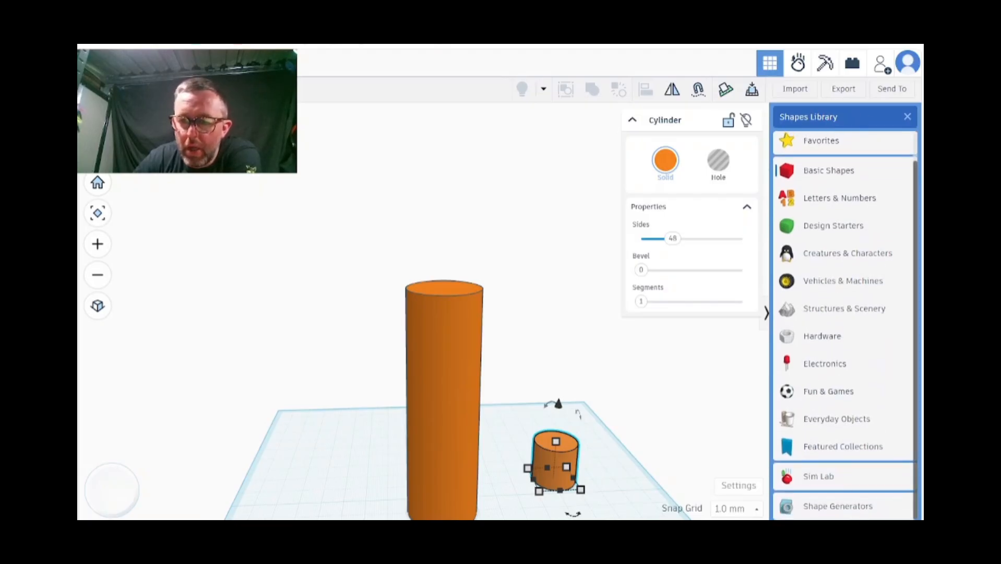
click(824, 506)
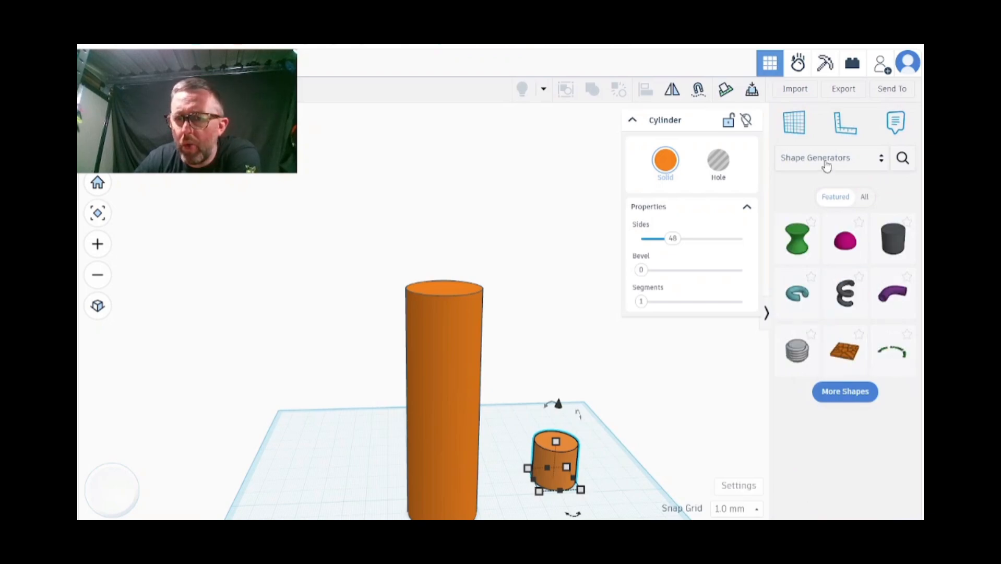
click(864, 198)
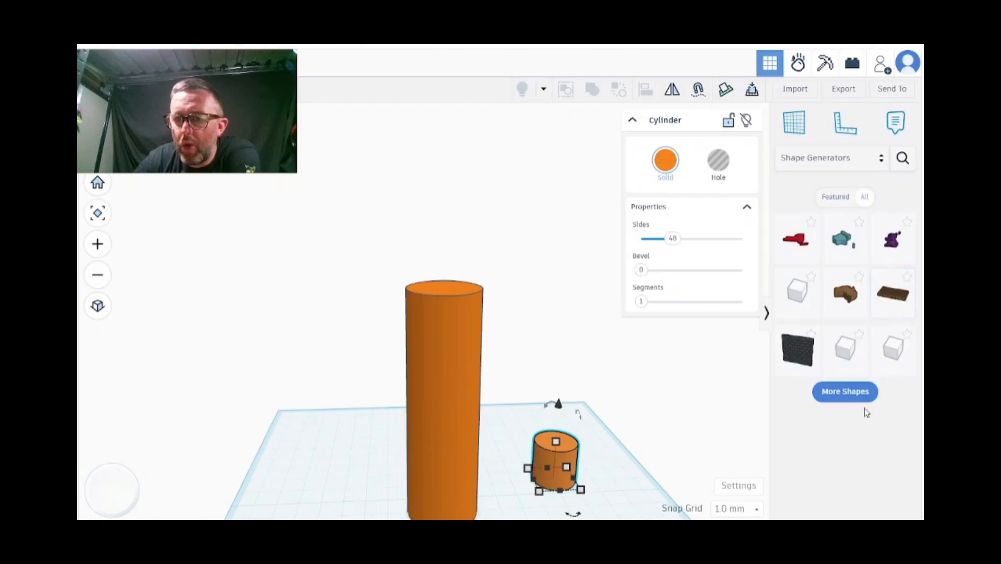
scroll(854, 399, down, 2)
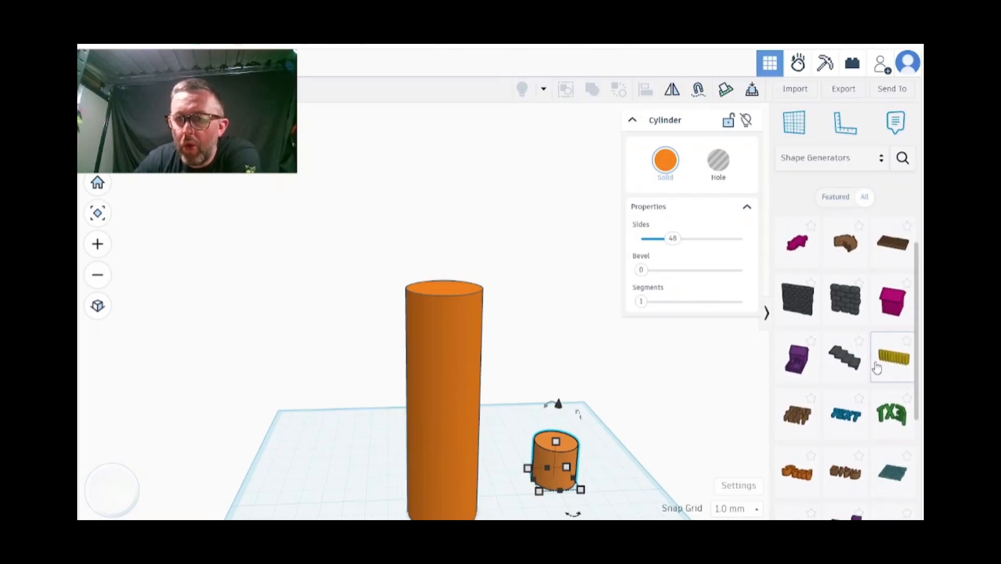
scroll(860, 501, down, 2)
Search the community shapes for "bolt" and place the flathead bolt on the workplane beside the tall cylinder
click(903, 158)
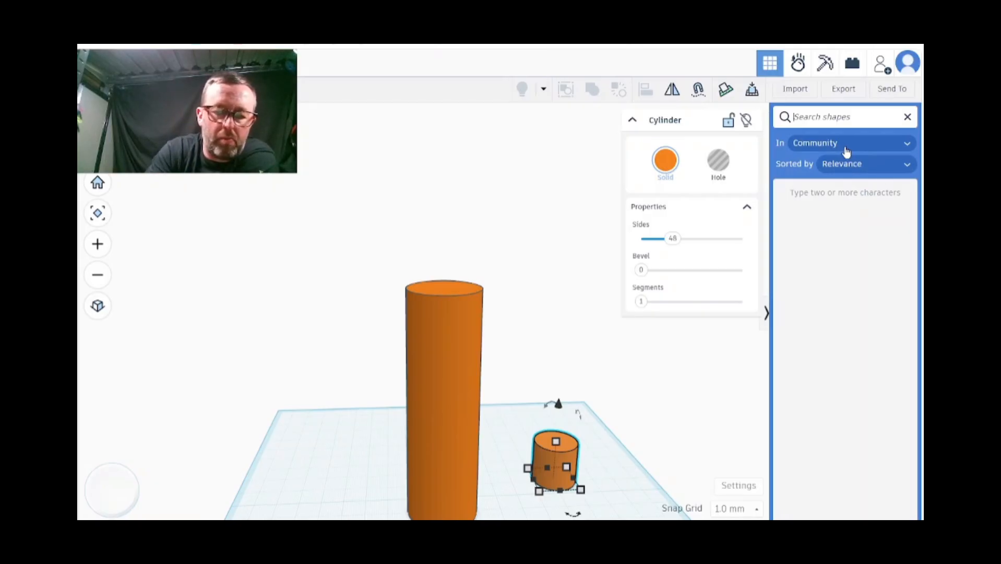
text(bolt)
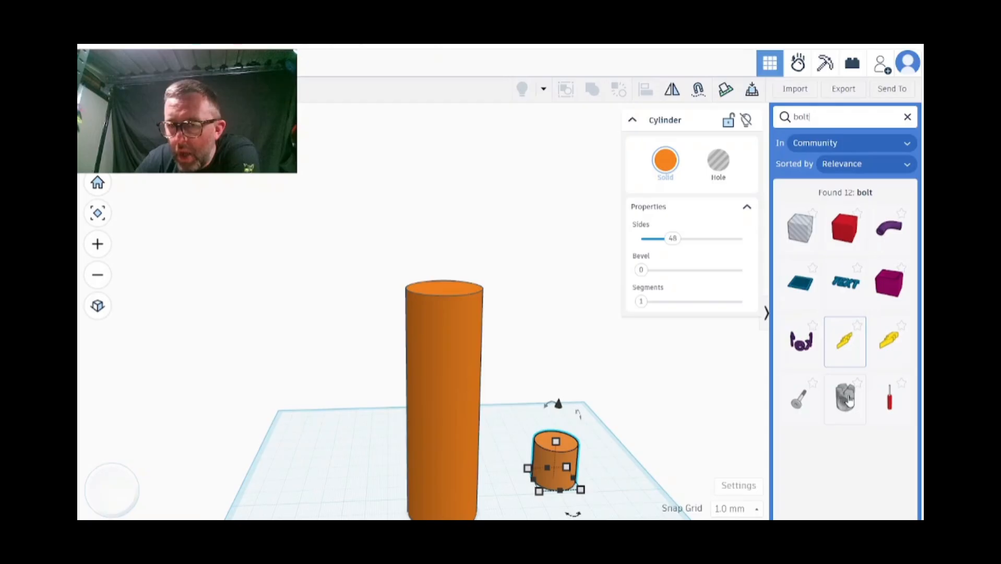
click(801, 403)
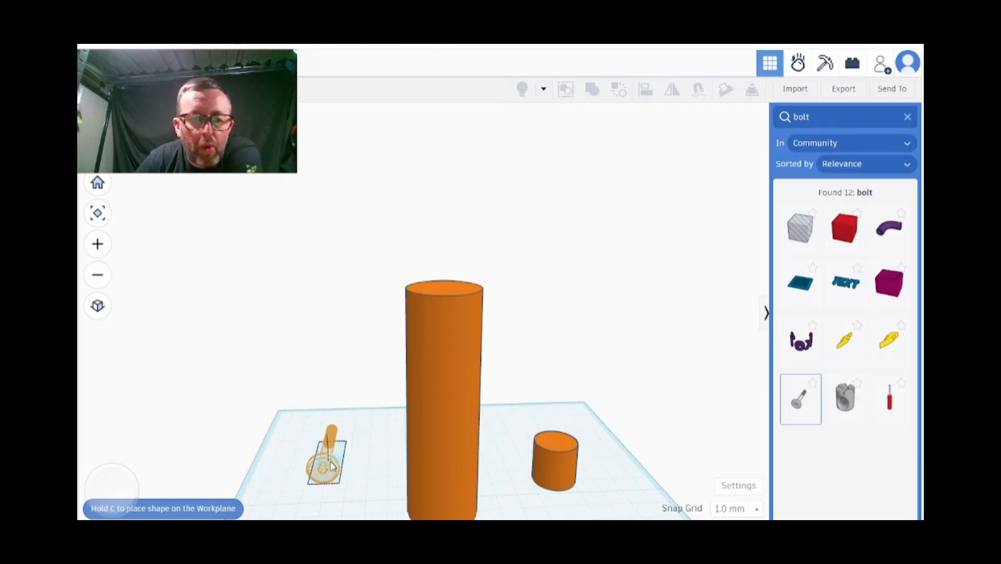
click(329, 466)
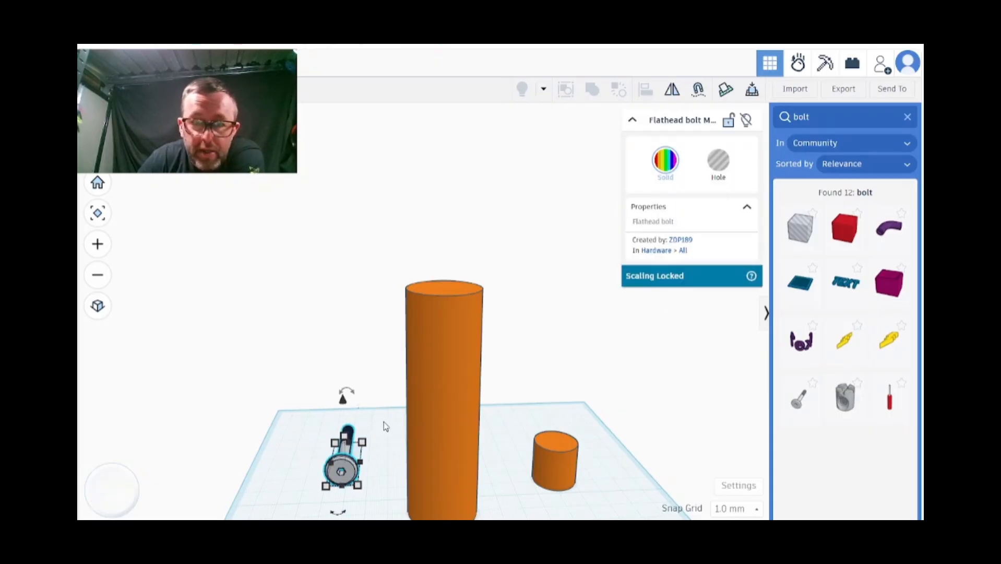
Rotate the flathead bolt so it stands upright with its head at the base
right_drag(390, 378, 416, 346)
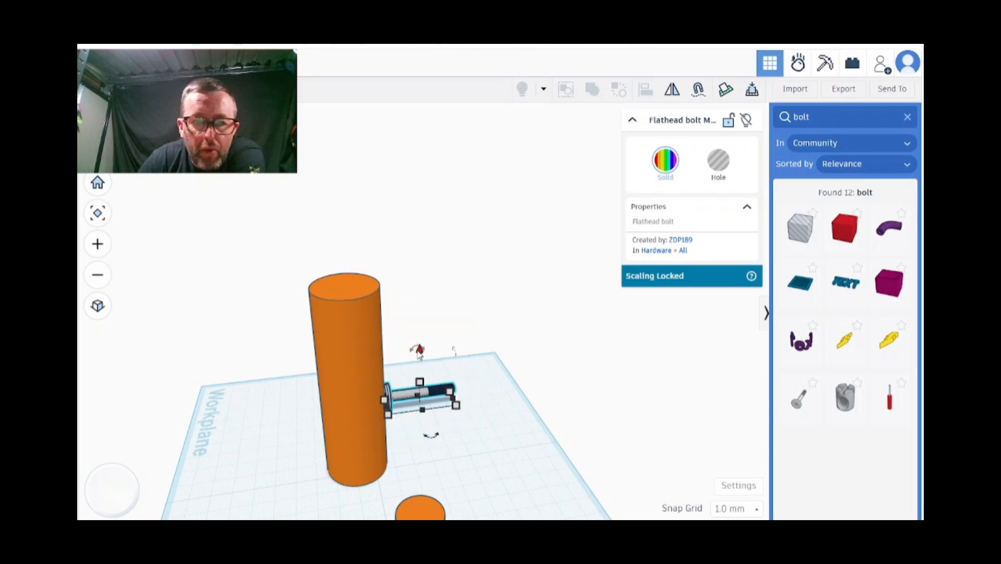
drag(420, 349, 383, 389)
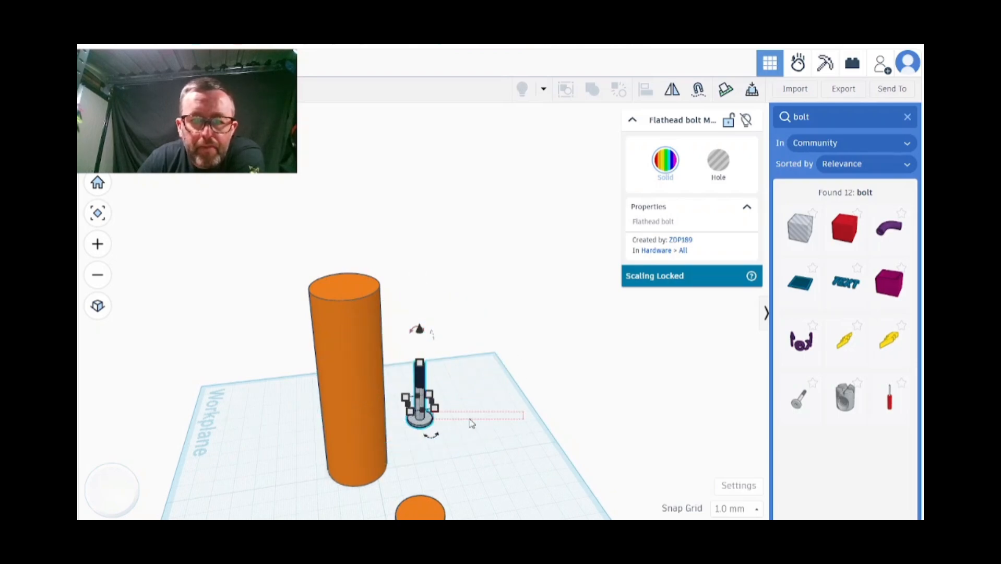
click(494, 429)
right_drag(494, 429, 283, 382)
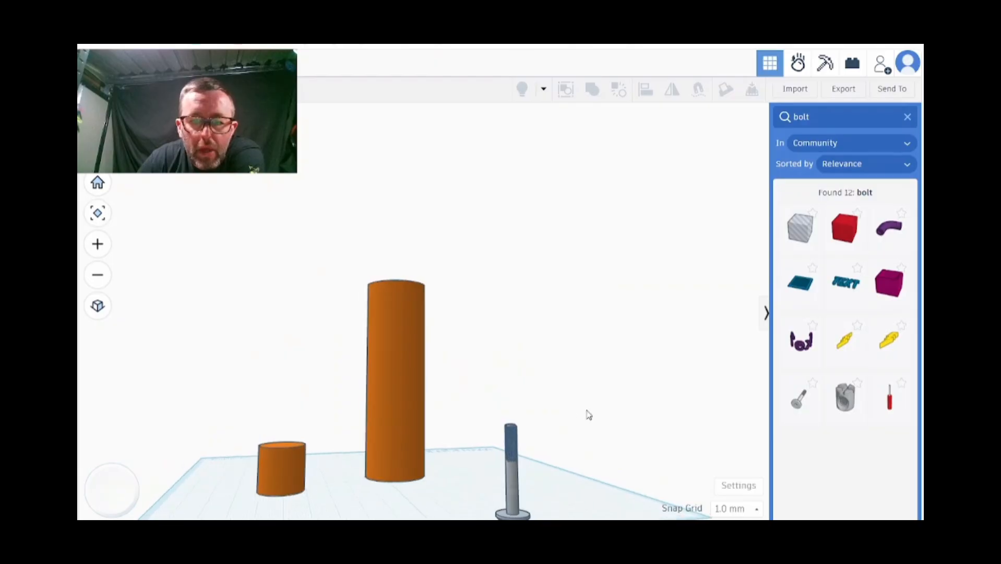
right_drag(587, 414, 541, 426)
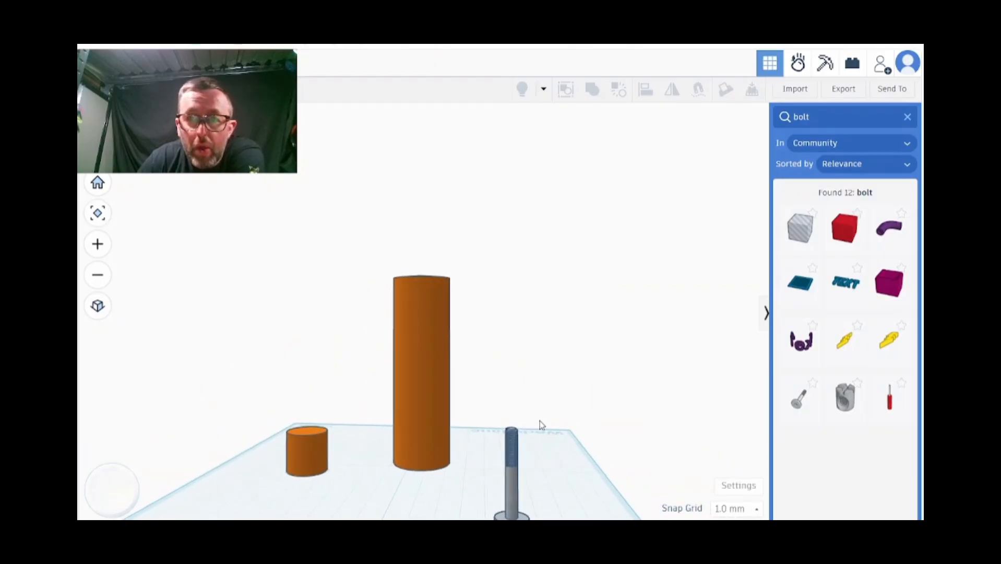
click(511, 482)
scroll(591, 398, down, 5)
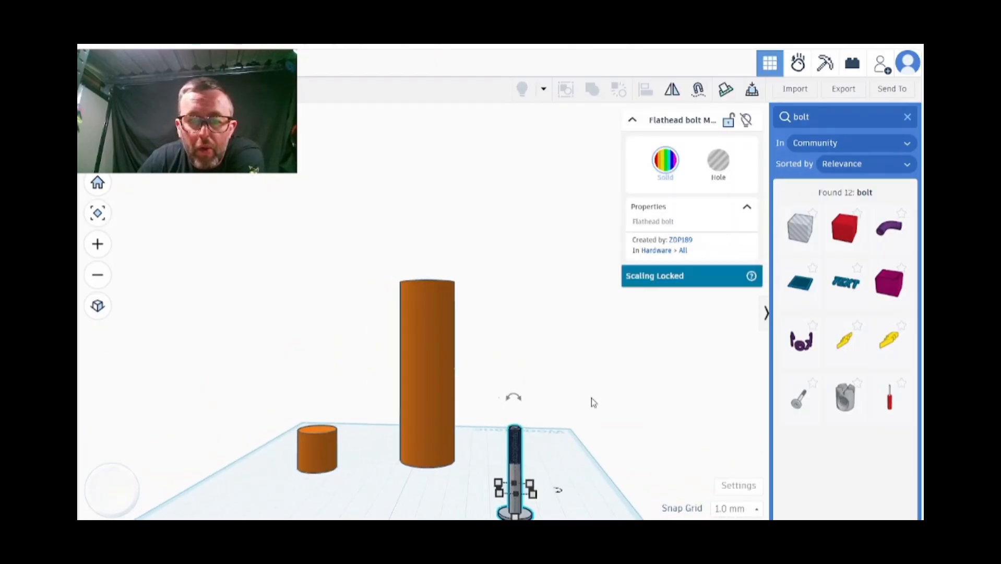
right_drag(592, 398, 586, 376)
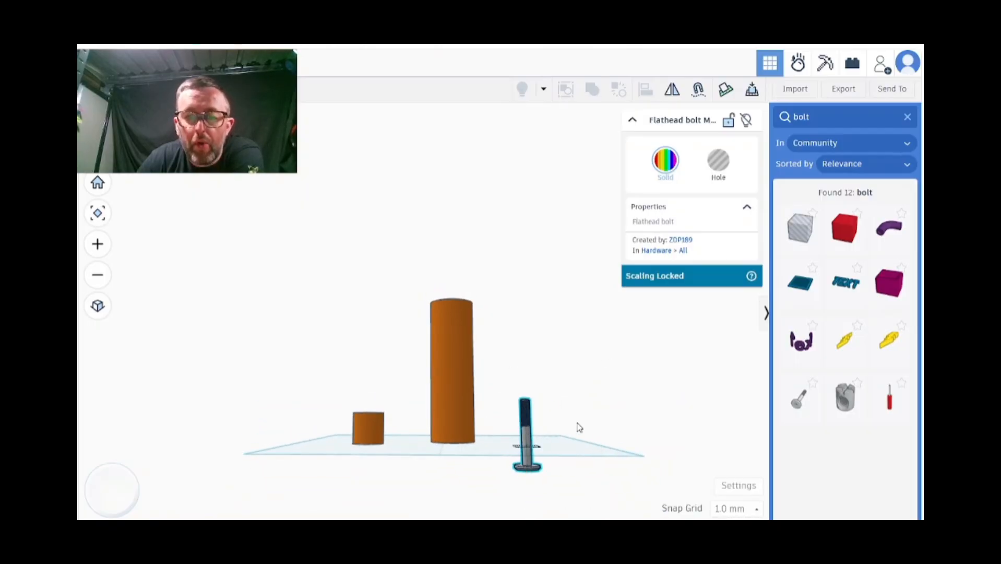
Place a solid box next to the bolt and raise the bolt so its head rests on the workplane
click(834, 246)
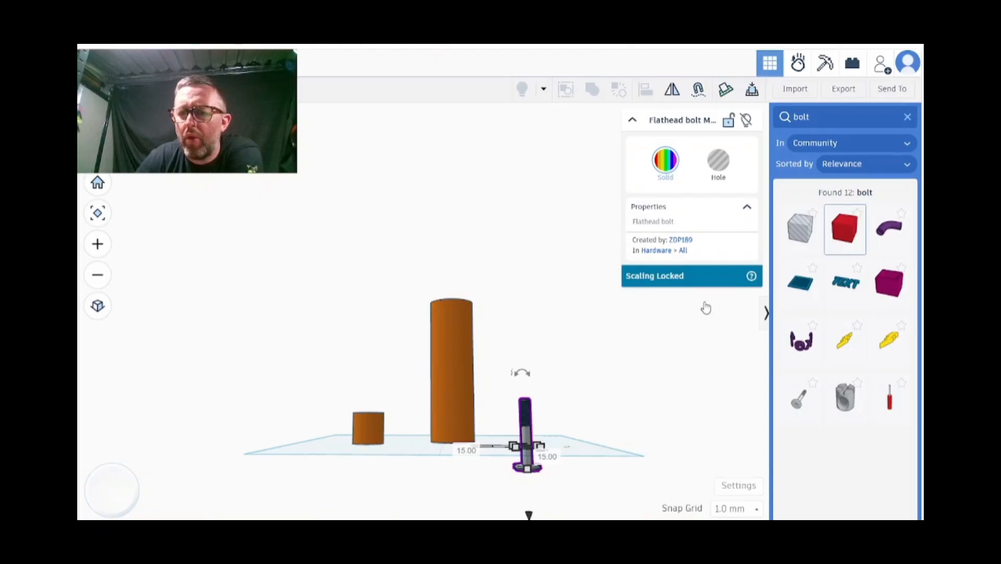
click(560, 453)
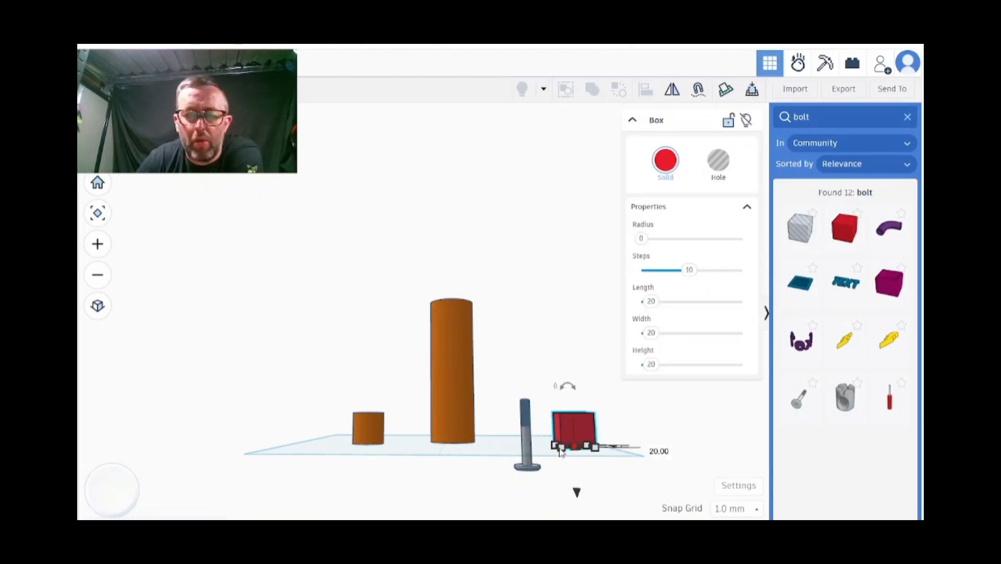
click(525, 439)
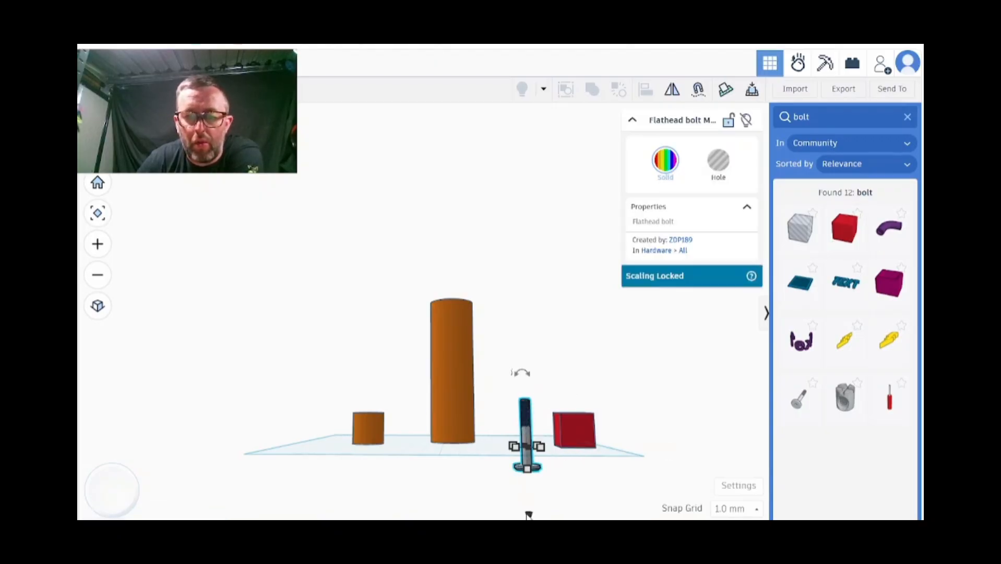
drag(526, 507, 527, 490)
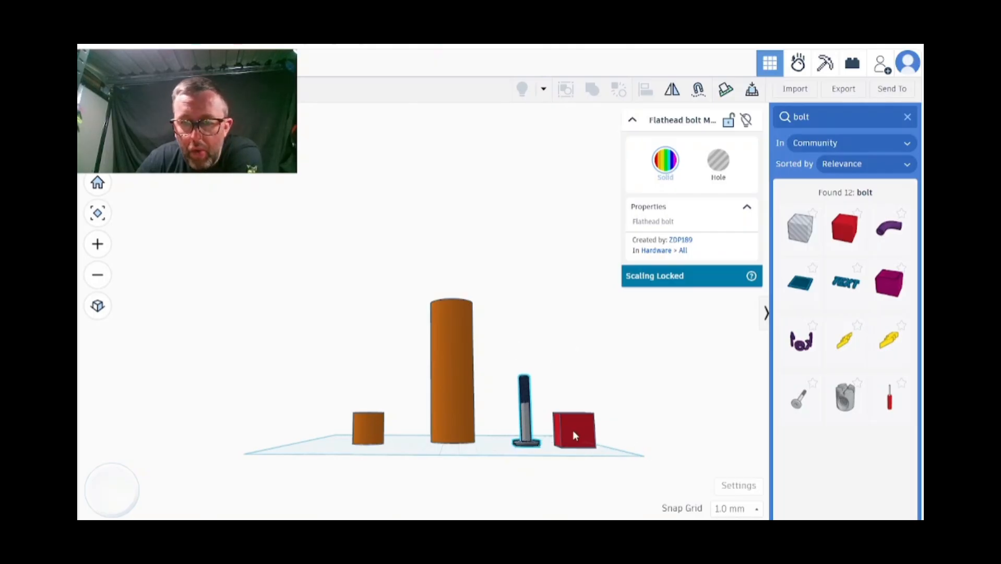
Move the box over the lower part of the bolt so it encloses the head
drag(572, 430, 526, 434)
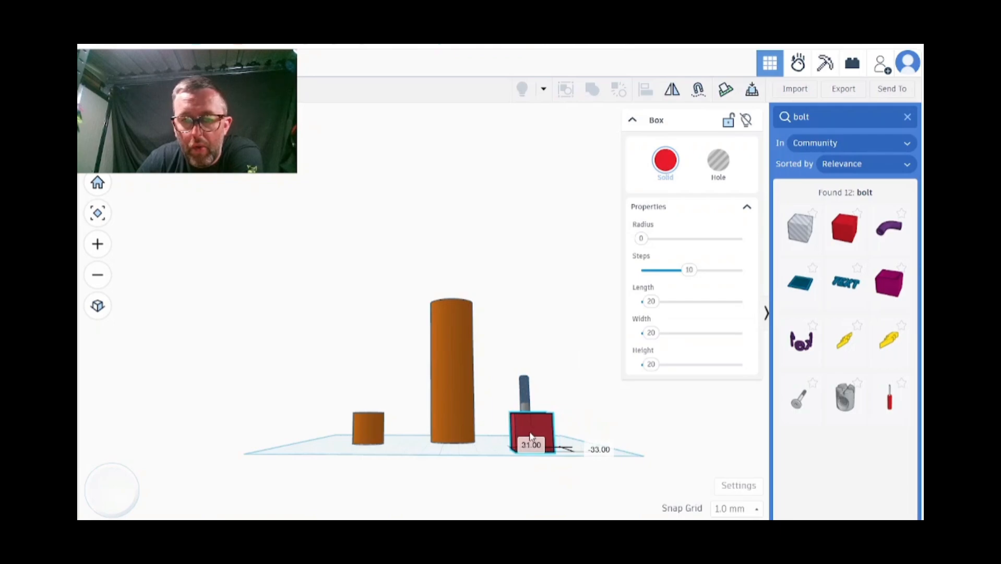
right_drag(577, 380, 575, 420)
right_drag(568, 427, 567, 501)
drag(500, 421, 498, 397)
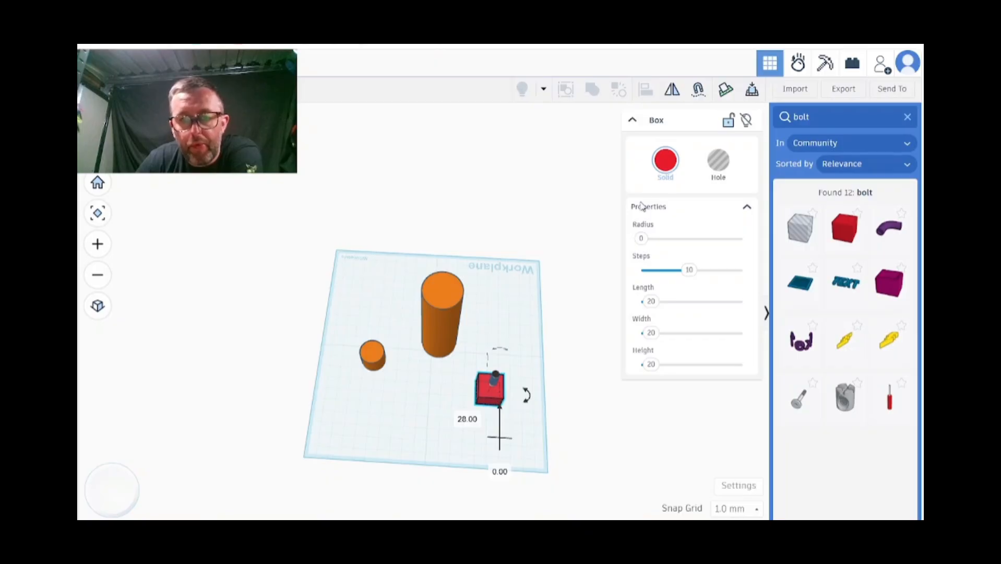
Turn the box around the bolt head into a hole and stretch its height to about 25 mm
click(718, 160)
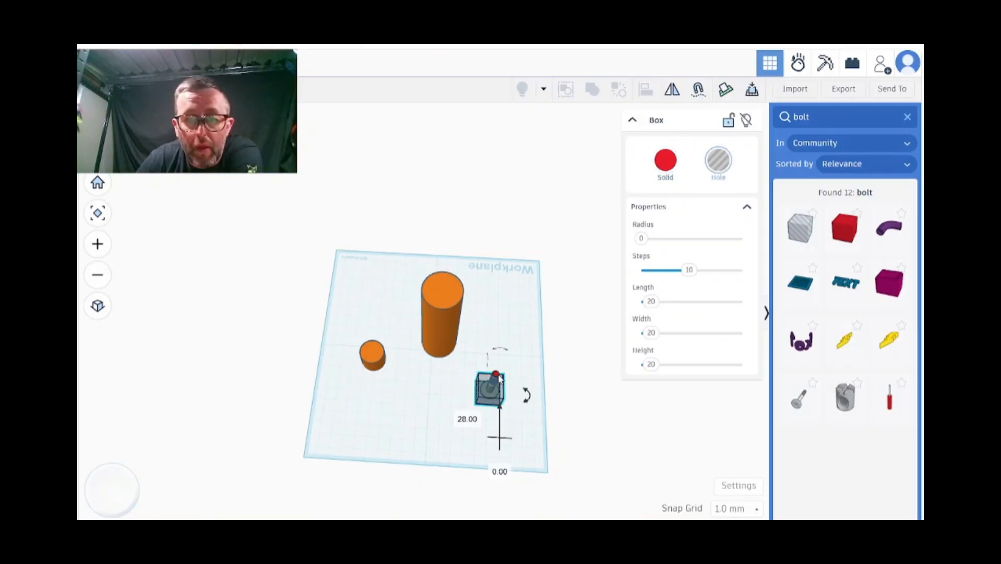
right_drag(534, 326, 537, 235)
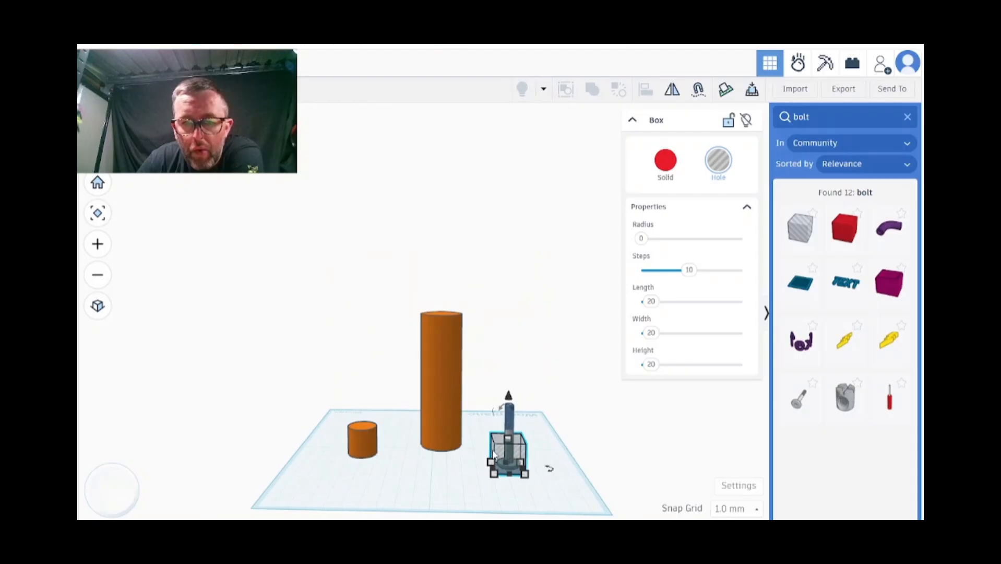
drag(508, 439, 511, 432)
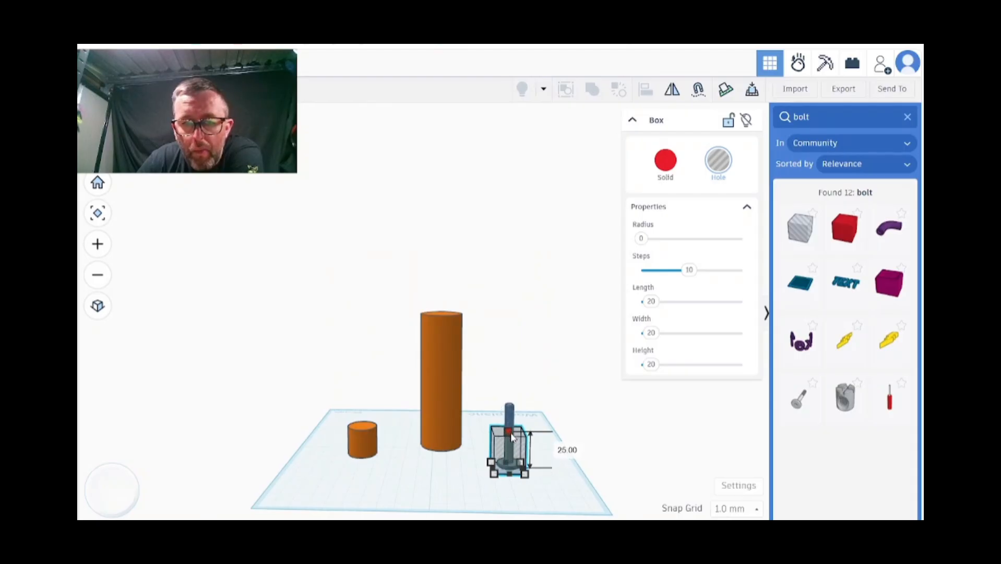
Stretch the hole box slightly taller so its top reaches the start of the bolt's thread
scroll(541, 407, up, 4)
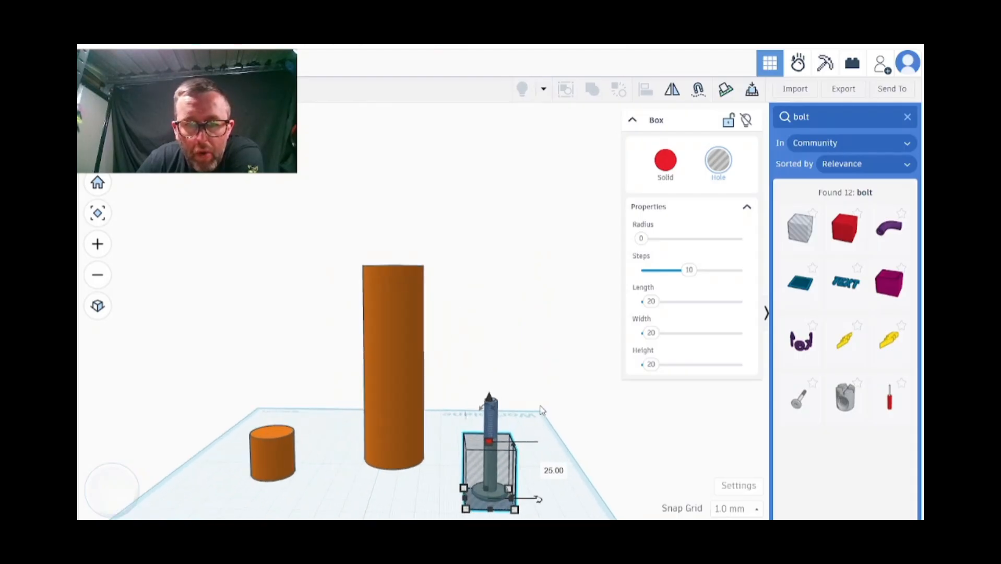
scroll(540, 408, up, 3)
scroll(518, 436, up, 2)
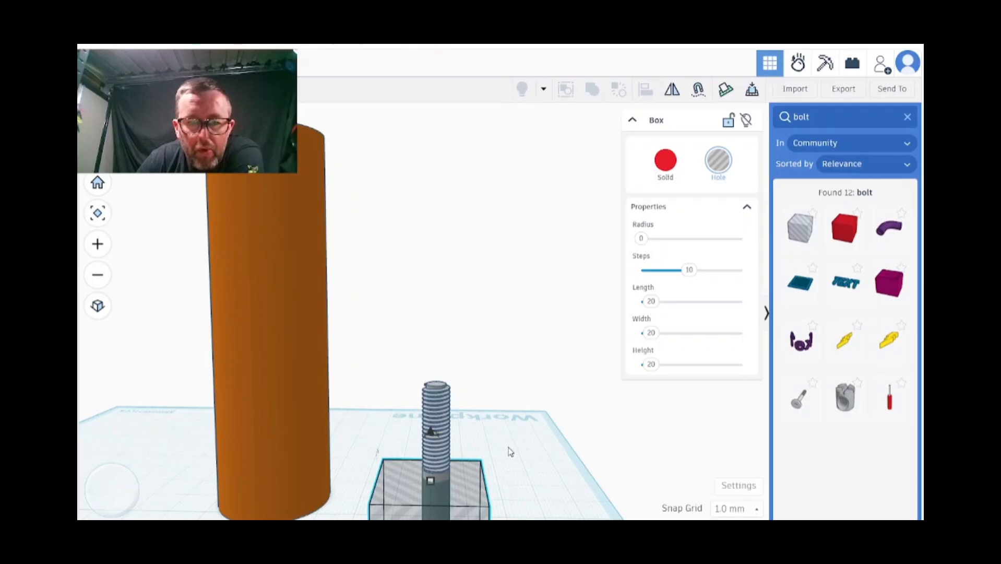
drag(431, 482, 431, 473)
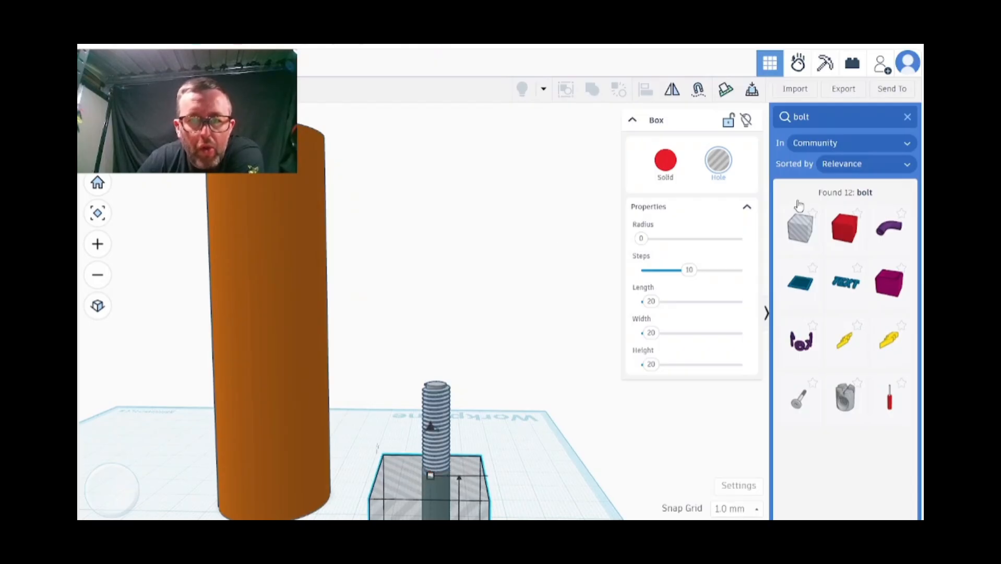
Group the bolt and the hole box as a union to cut away the head and plain shank
scroll(465, 366, down, 4)
click(457, 396)
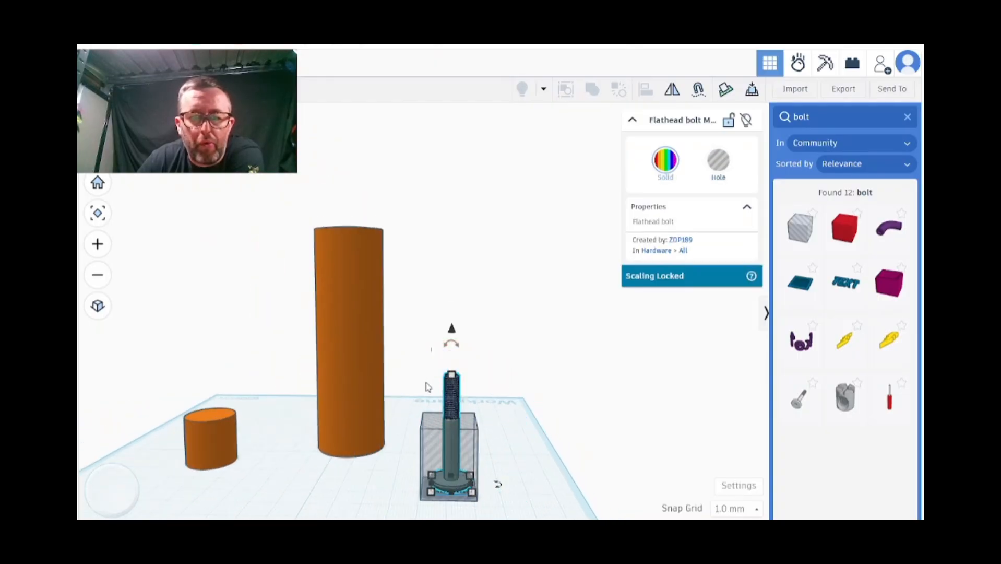
drag(406, 374, 498, 483)
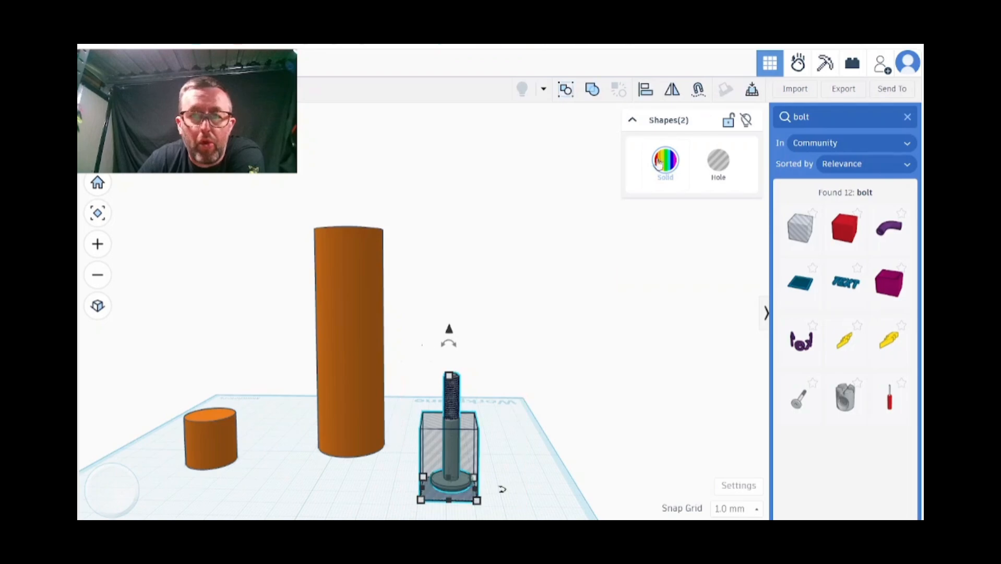
click(590, 90)
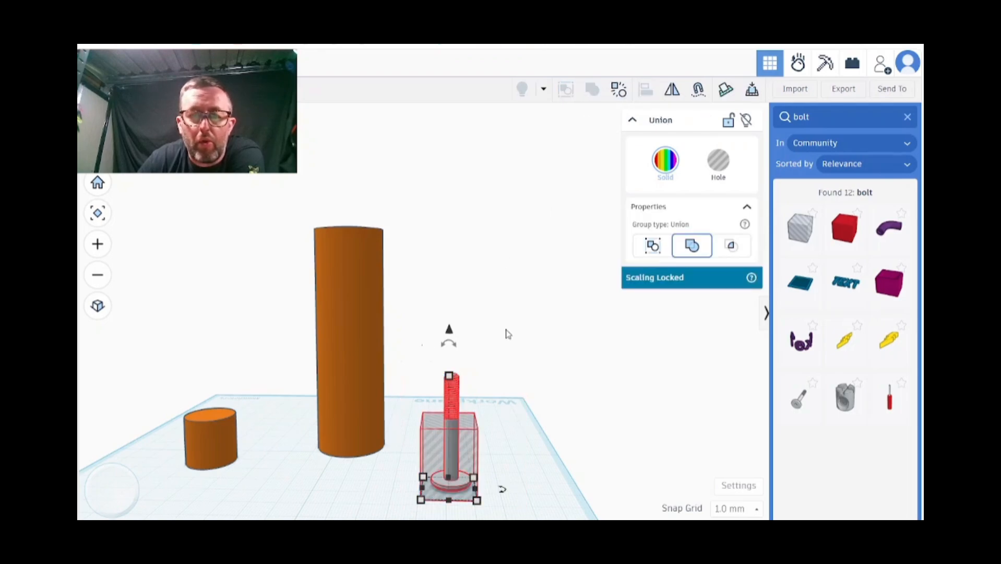
click(618, 90)
click(592, 92)
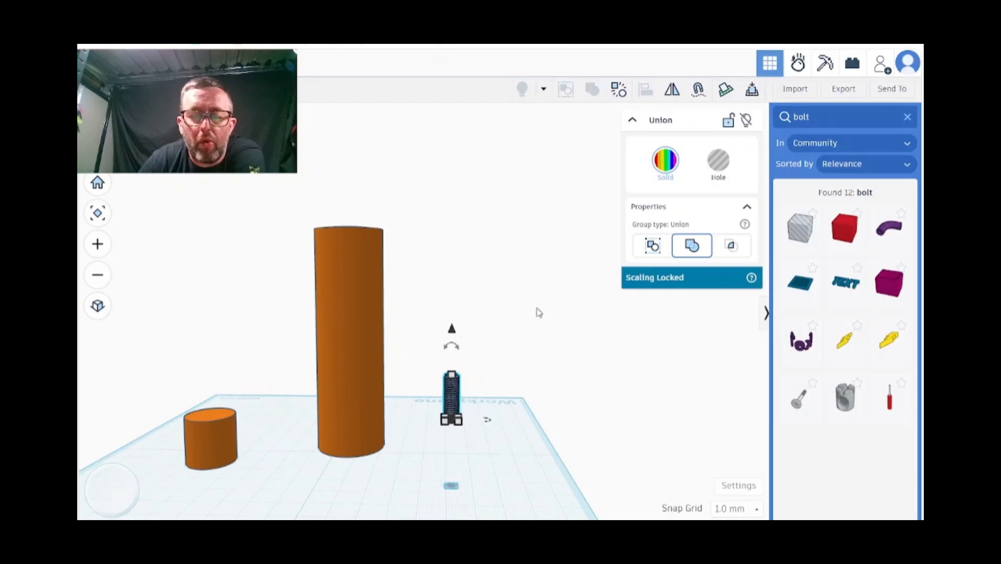
click(525, 492)
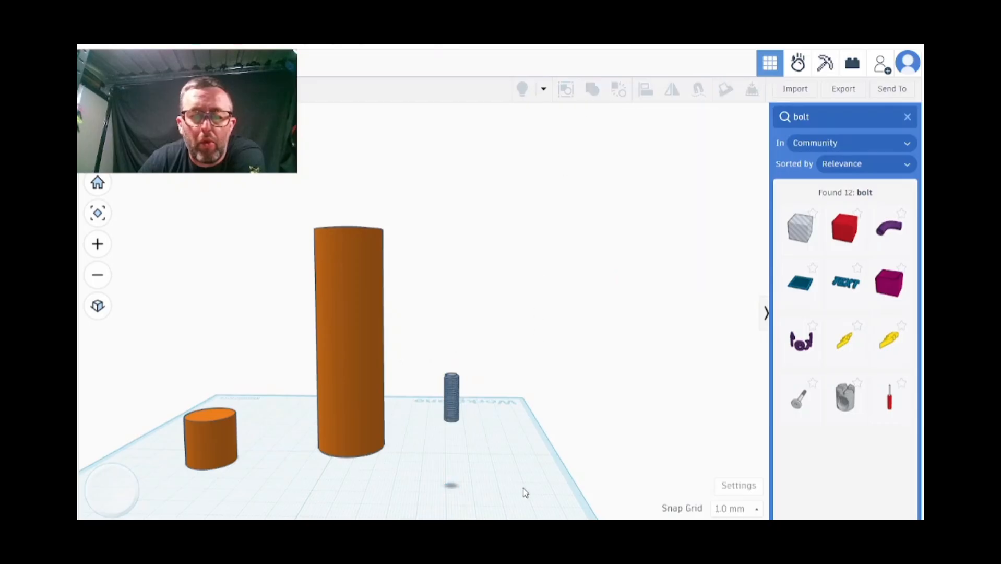
Move the remaining threaded piece across the workplane to just beside the tall cylinder
click(447, 406)
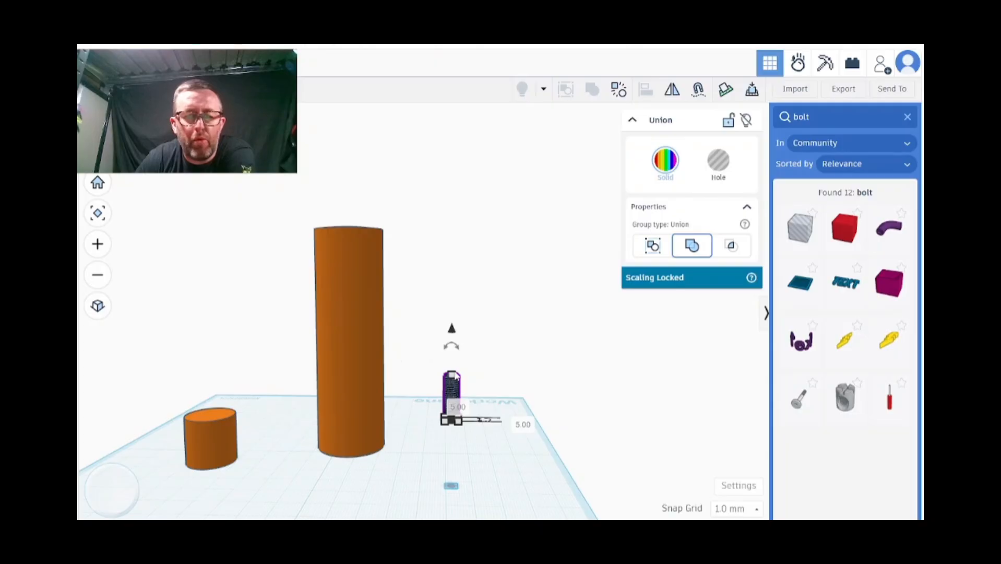
mouse_move(454, 372)
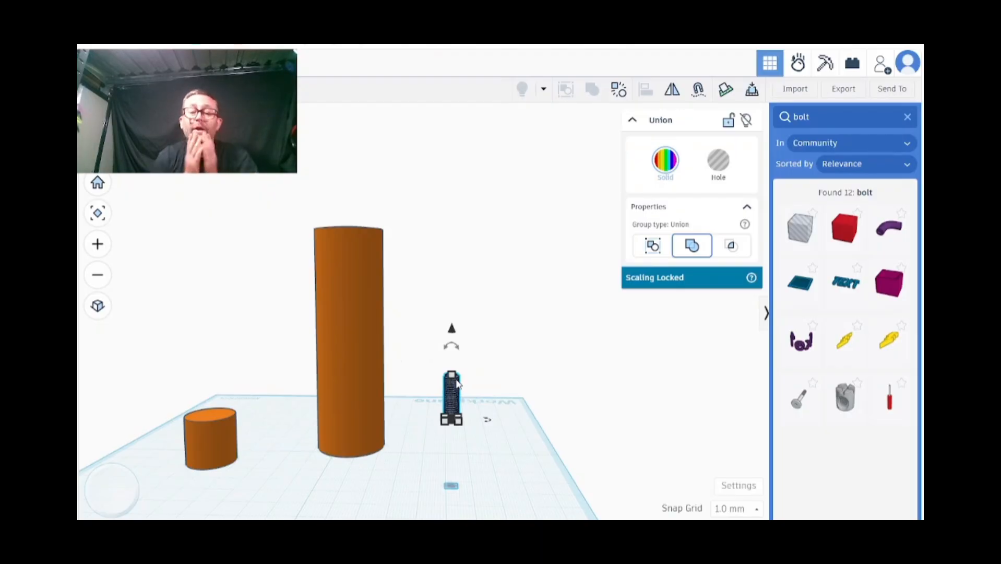
right_drag(370, 347, 415, 391)
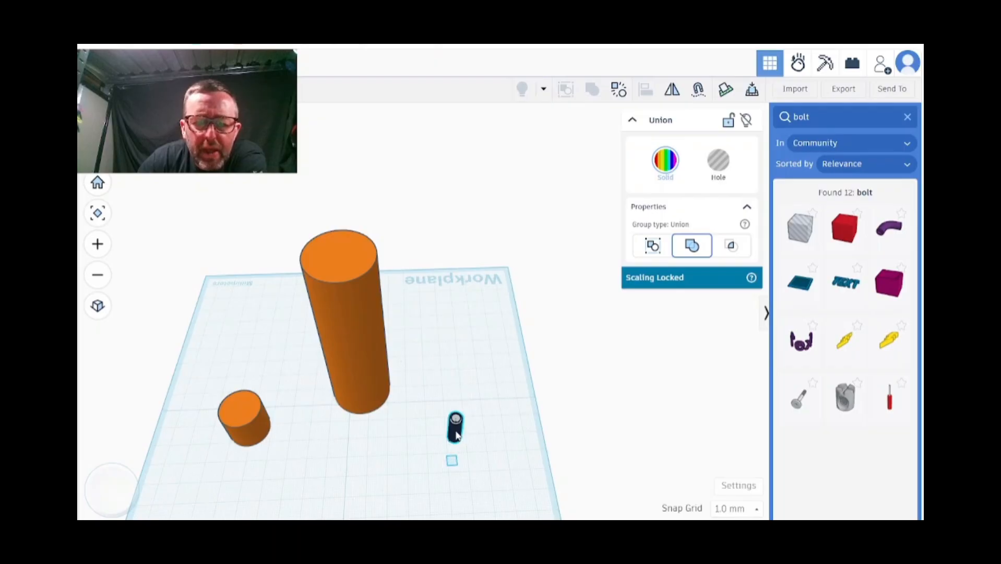
drag(461, 437, 399, 345)
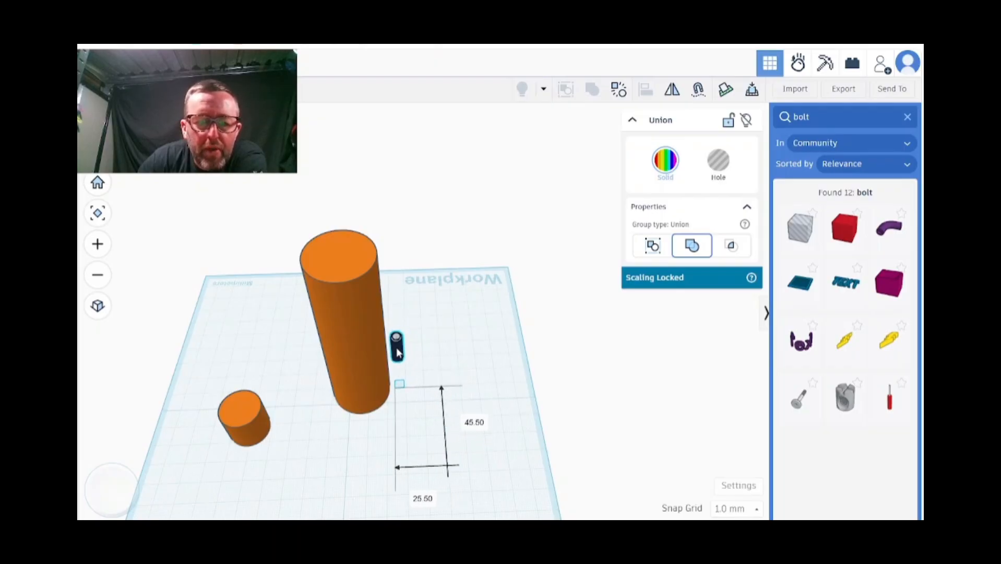
right_drag(454, 350, 328, 327)
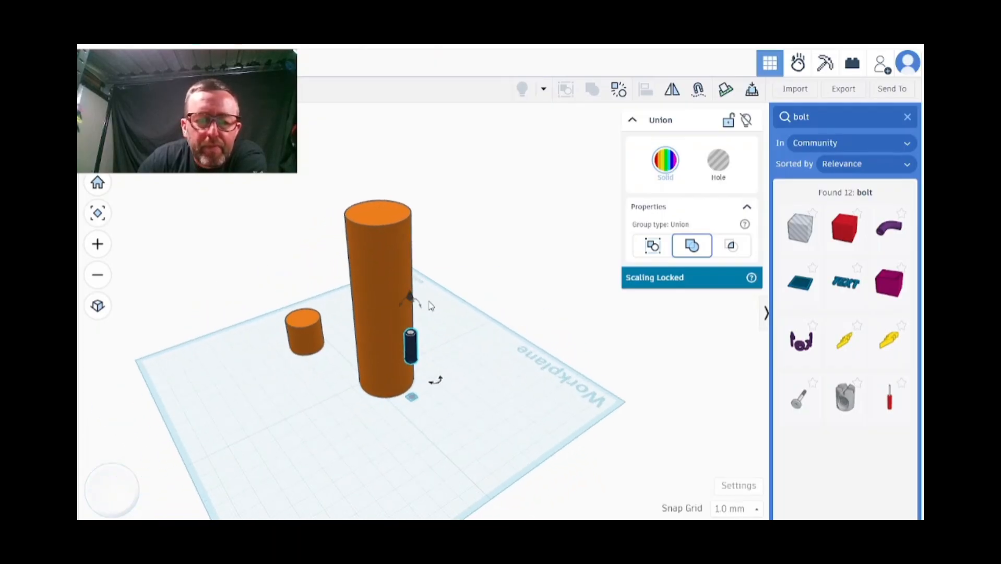
Raise the threaded piece to the tall cylinder's top and centre it there, partly sunk into the cylinder
drag(409, 297, 407, 154)
right_drag(364, 338, 417, 241)
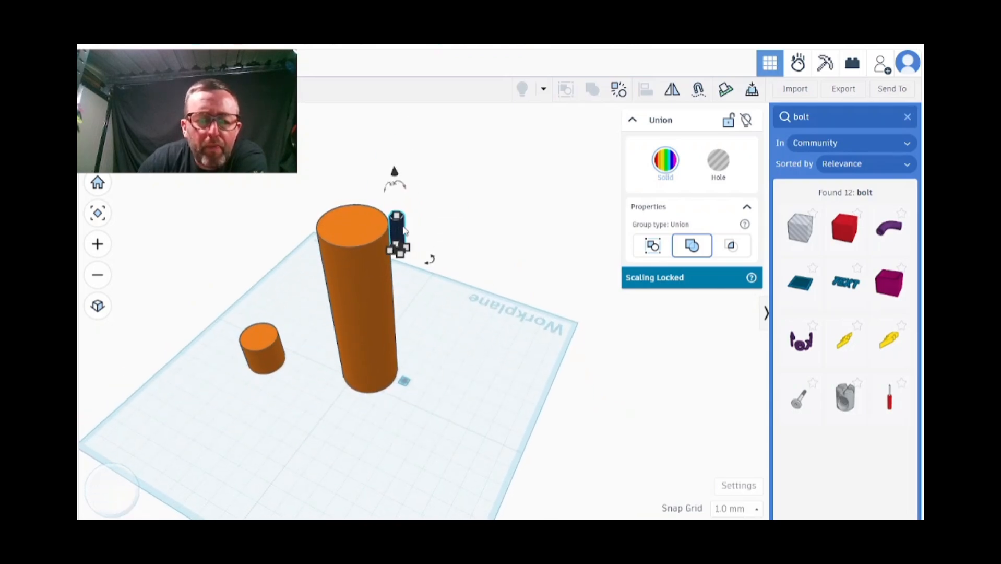
drag(396, 228, 349, 219)
right_drag(350, 220, 476, 300)
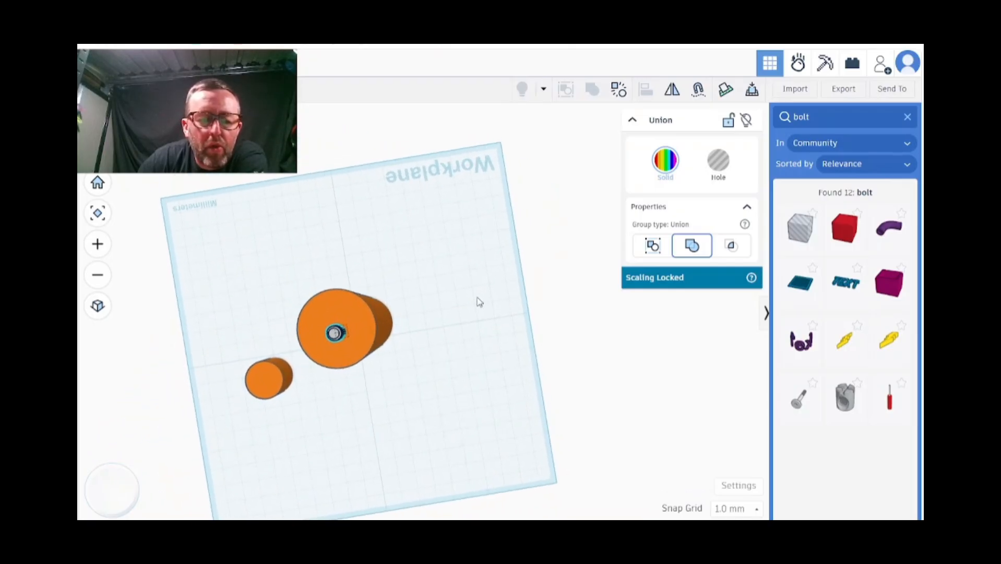
right_drag(373, 380, 521, 368)
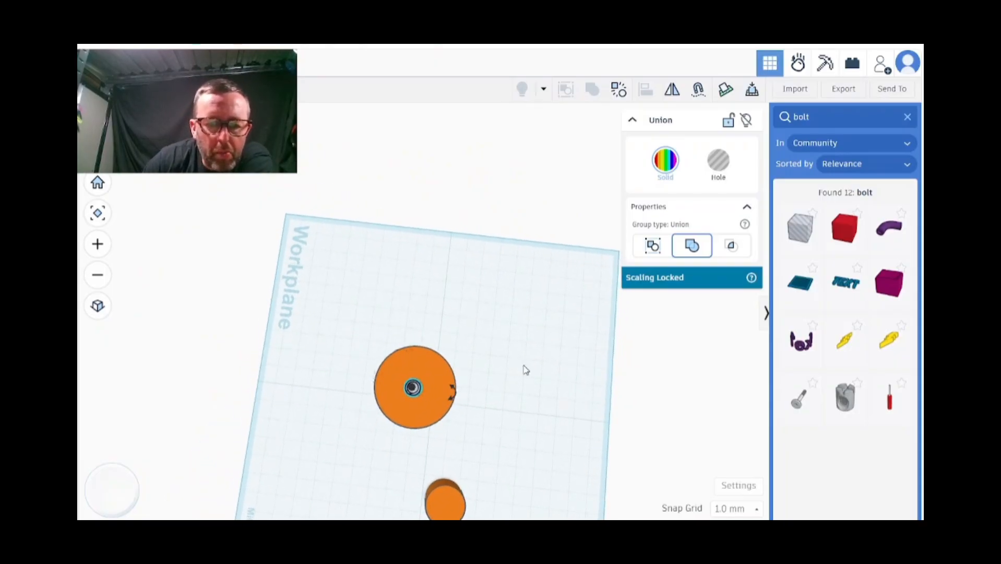
right_drag(568, 320, 572, 239)
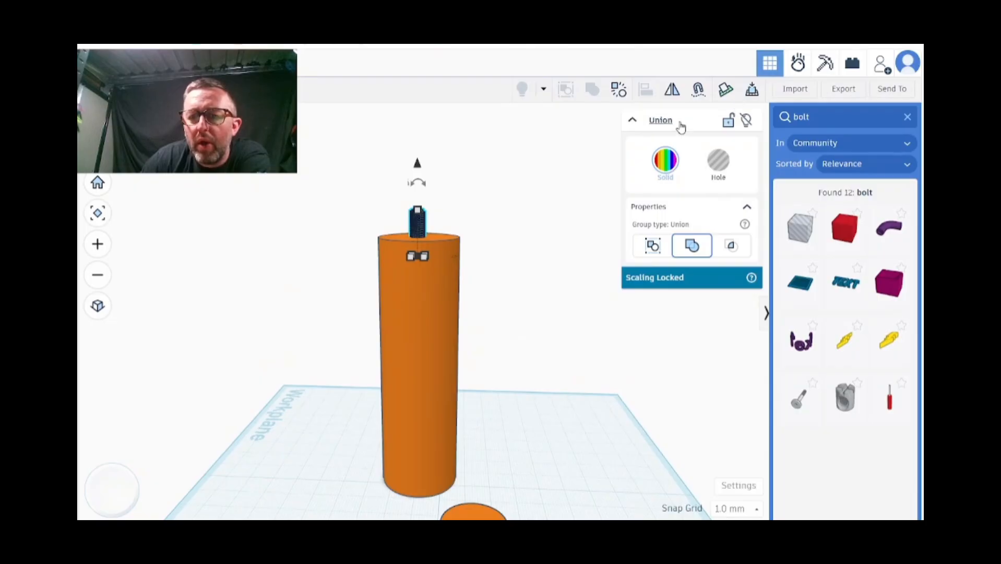
click(447, 307)
click(552, 284)
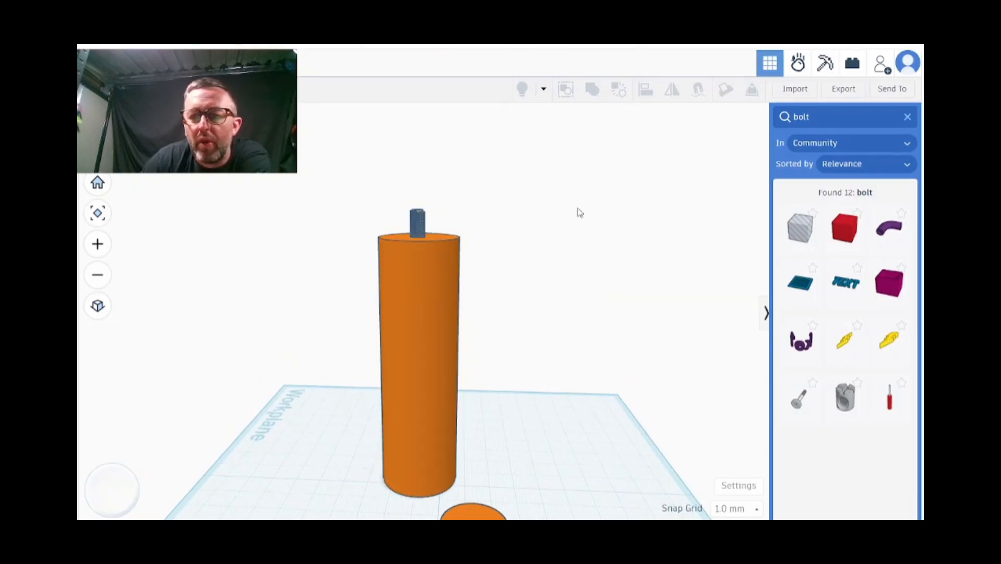
click(455, 292)
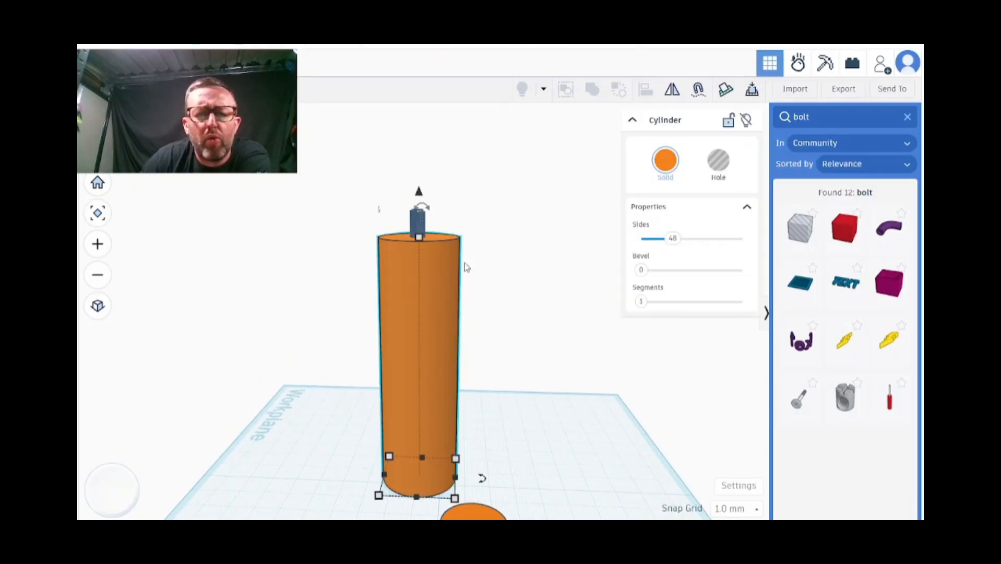
click(421, 234)
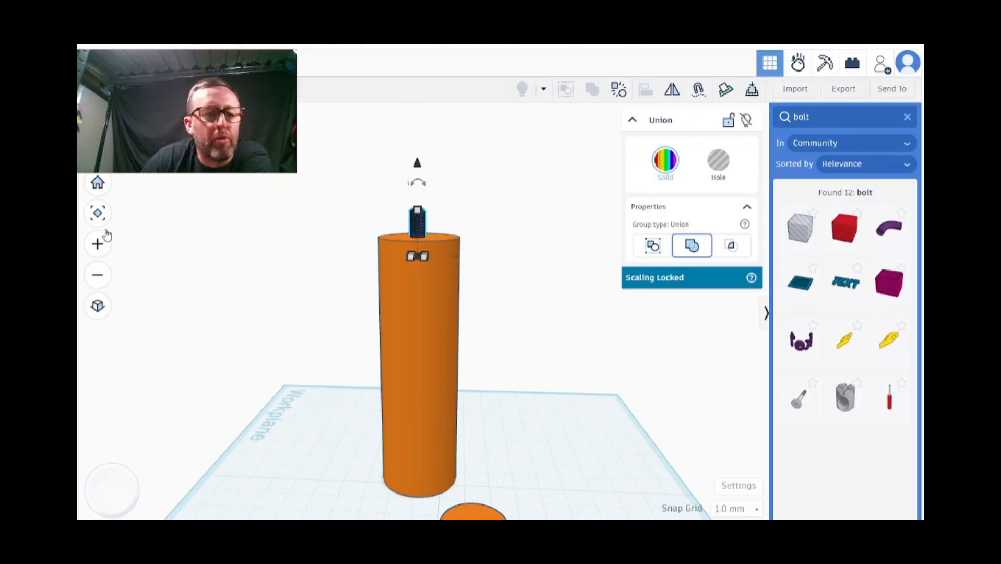
click(284, 239)
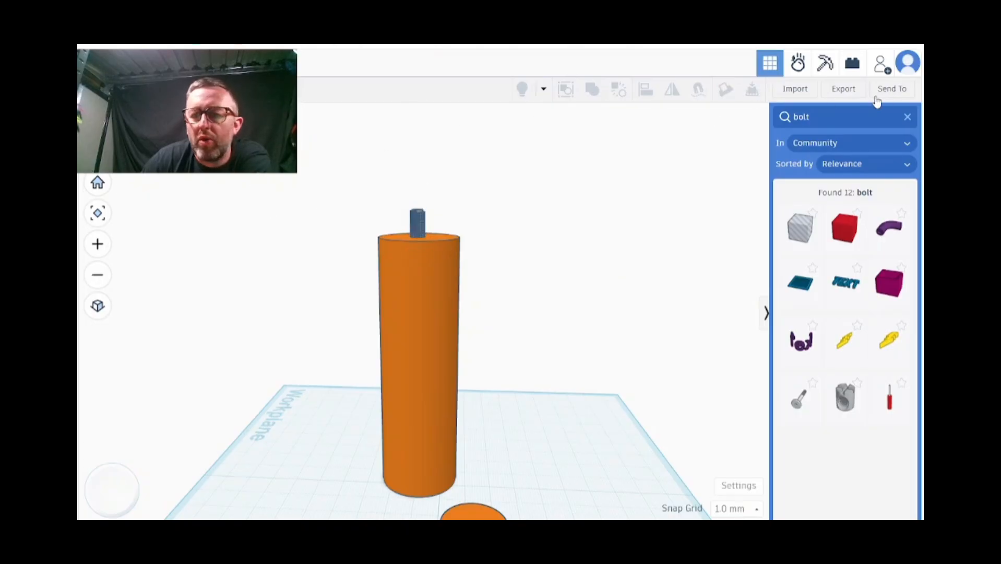
Clear the bolt search, place a ruler at the threaded piece's top and check the tall cylinder's dimensions
click(907, 117)
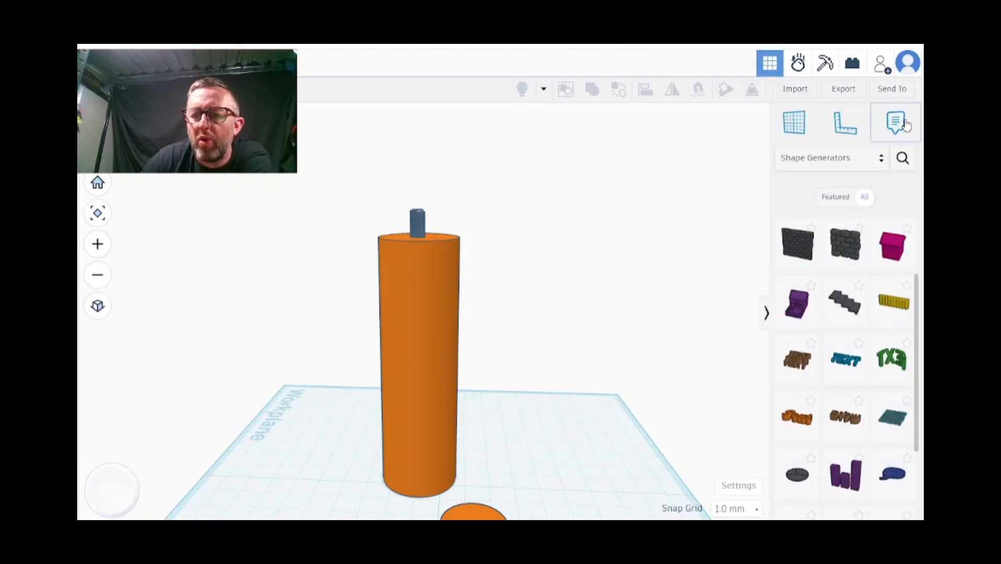
click(831, 127)
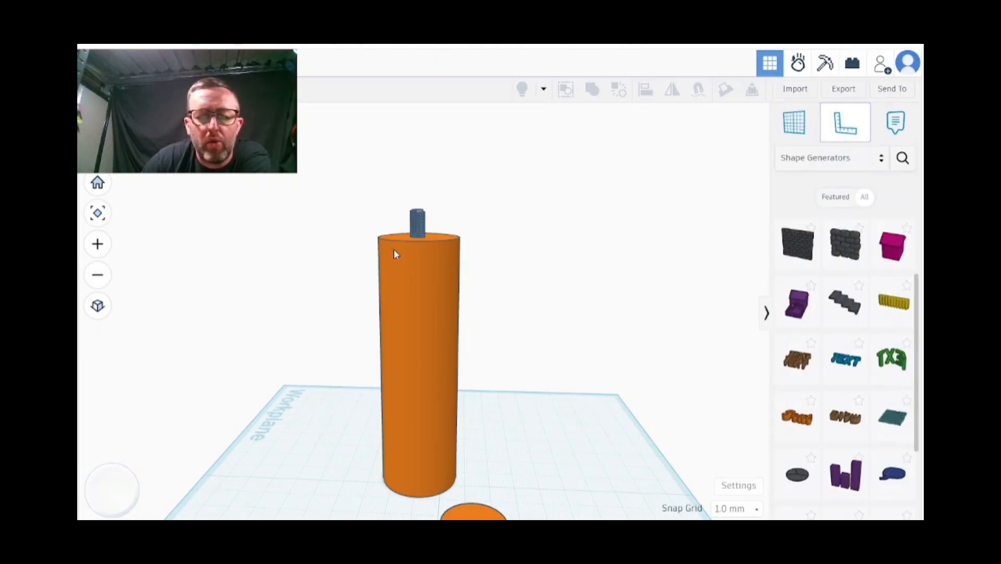
click(427, 215)
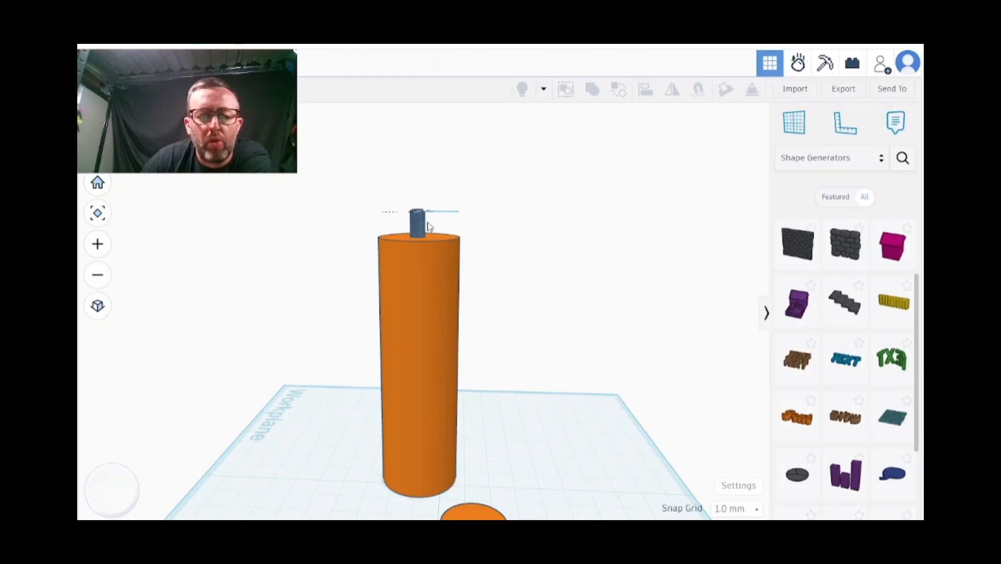
right_drag(479, 218, 321, 243)
click(423, 325)
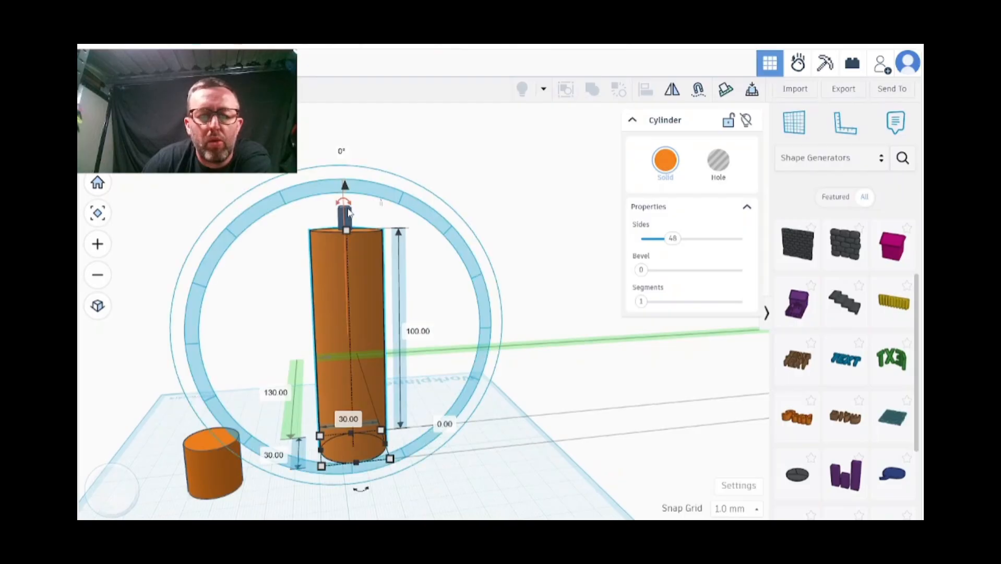
click(367, 209)
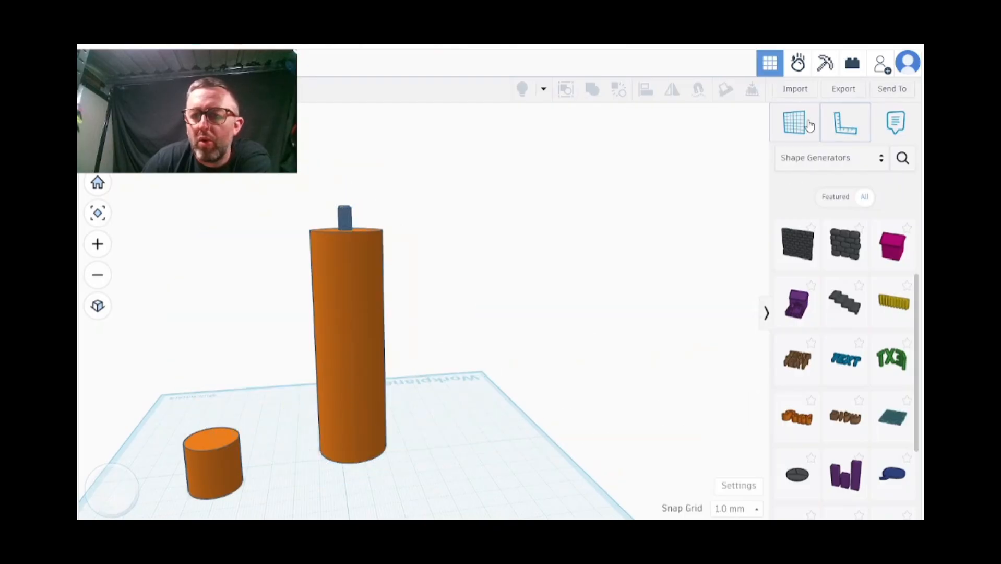
Try the ruler again at the threaded piece and check the dimensions of the cylinder and the thread
click(838, 128)
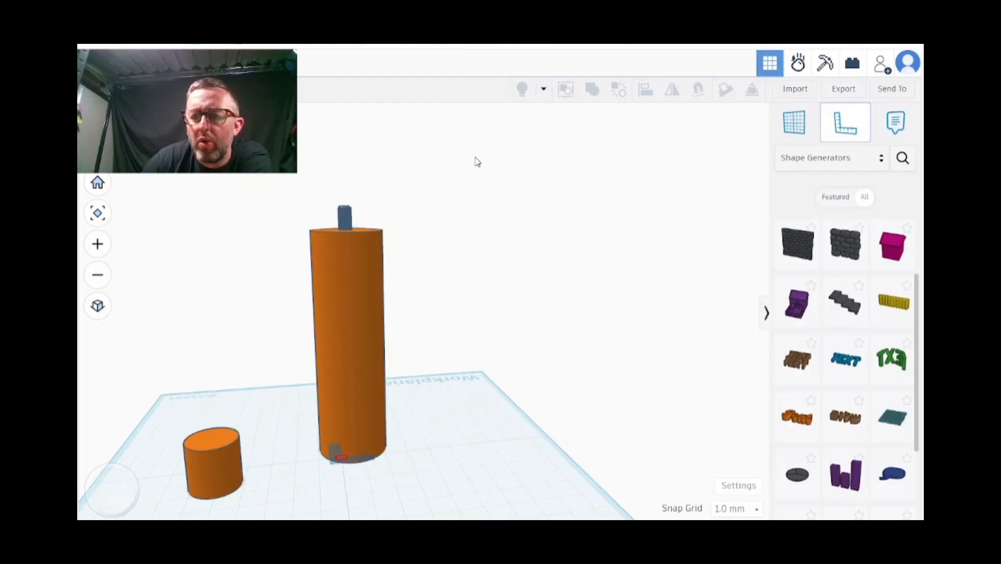
click(344, 219)
scroll(340, 221, up, 2)
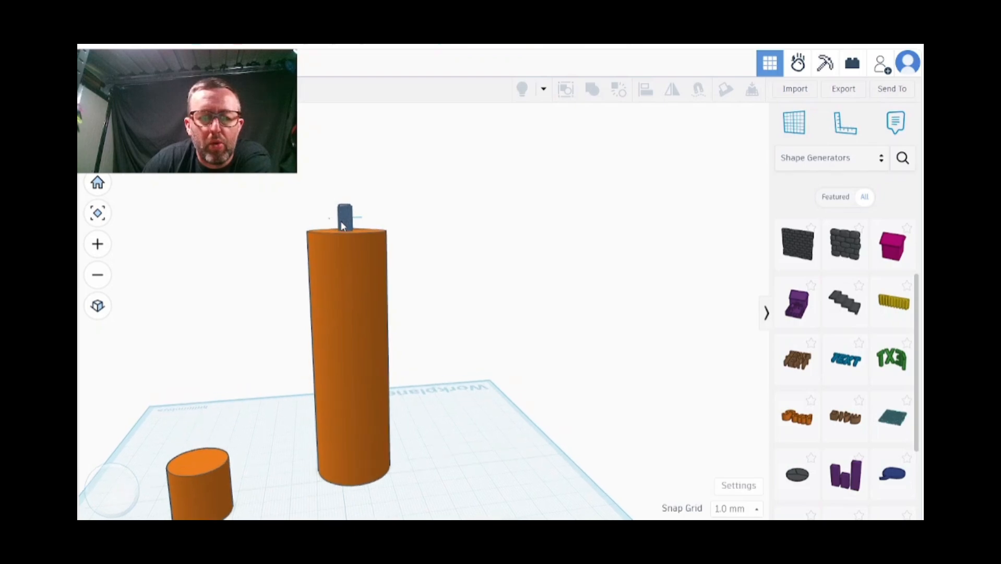
right_drag(340, 221, 339, 250)
click(340, 254)
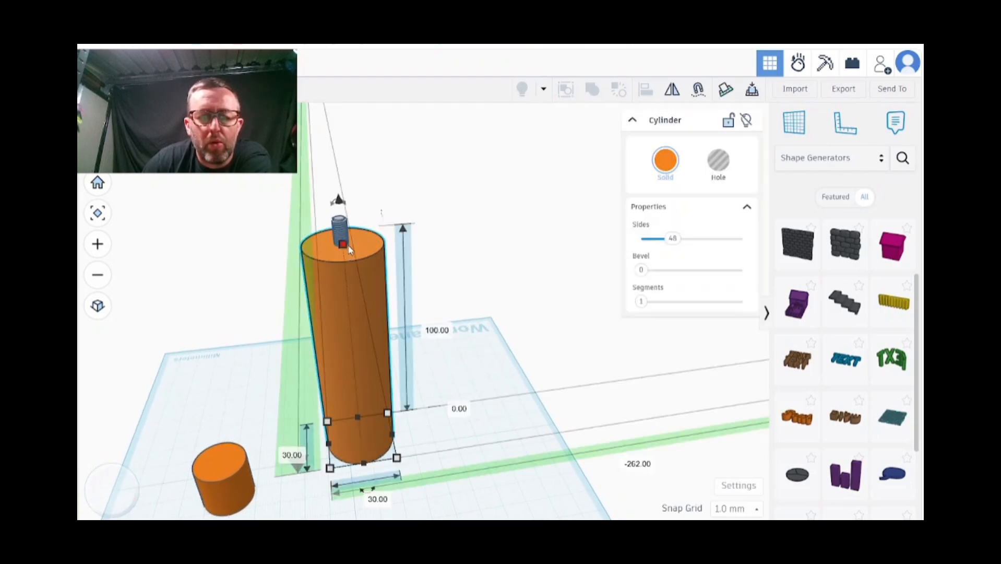
right_drag(363, 277, 318, 248)
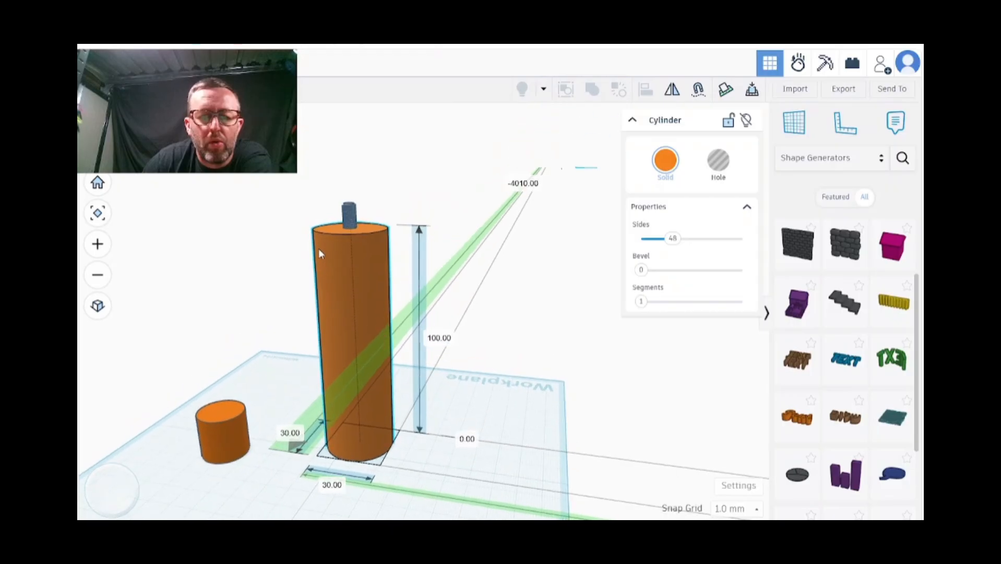
click(352, 208)
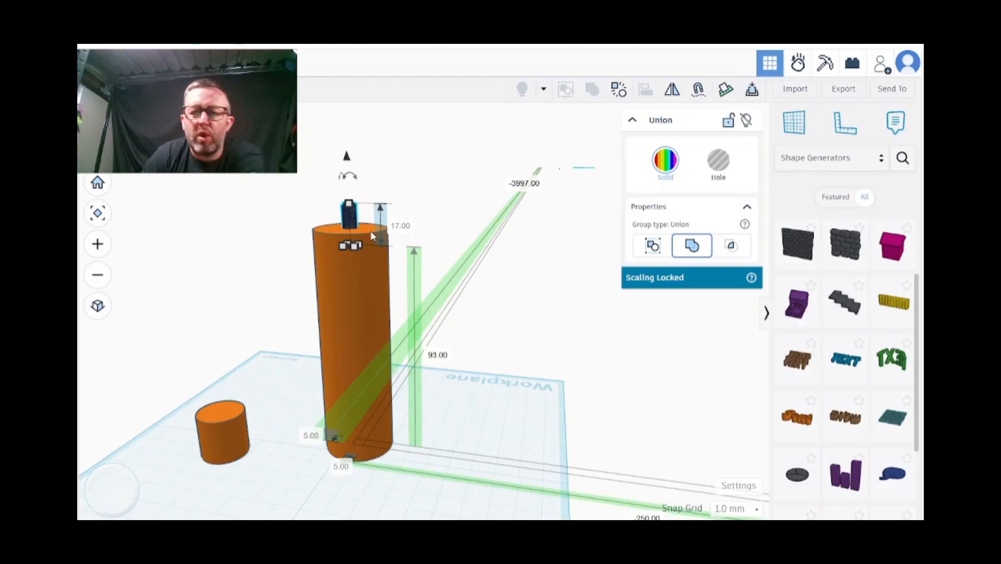
Place the ruler on the workplane beside the base of the tall cylinder
click(847, 124)
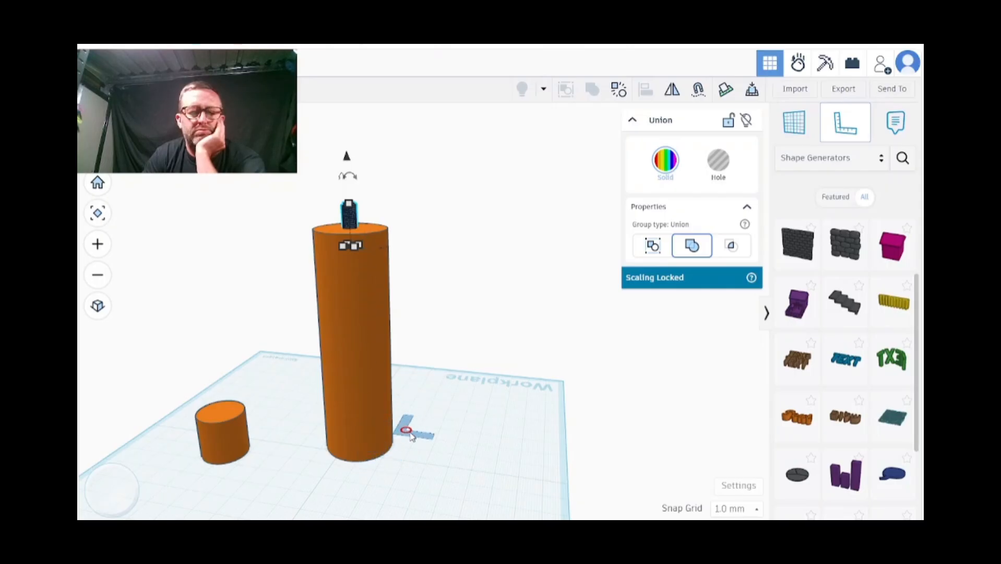
click(437, 446)
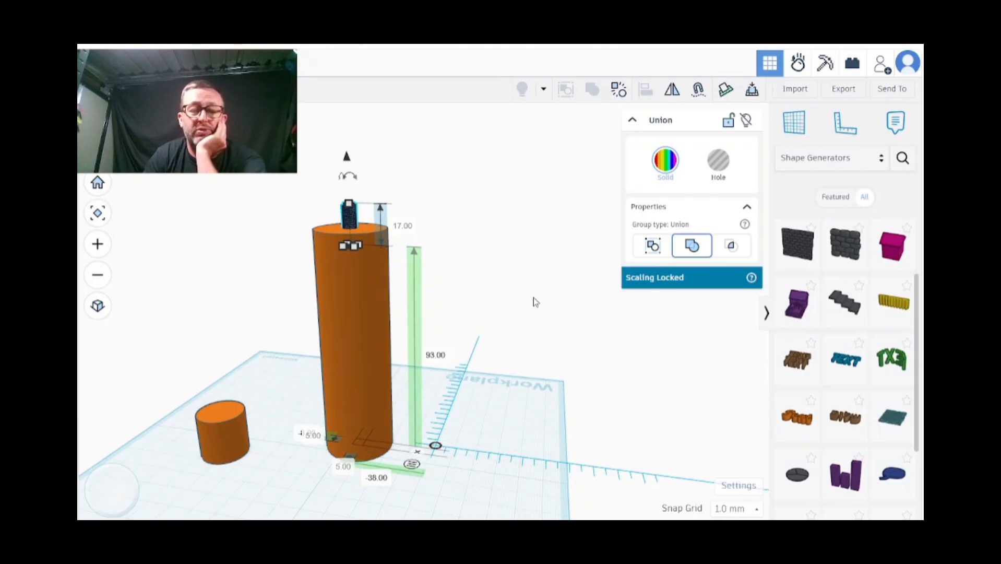
click(518, 439)
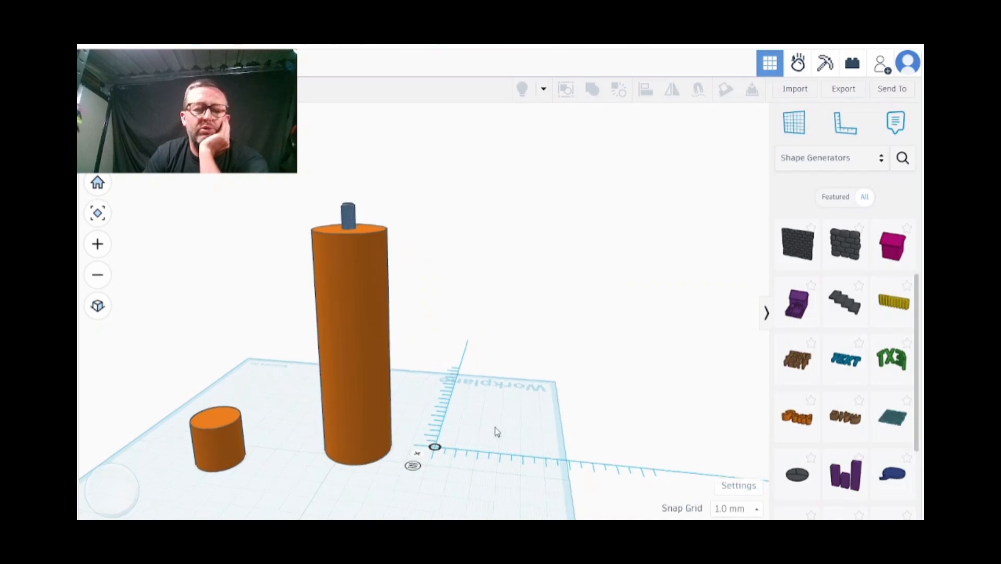
right_drag(495, 427, 529, 444)
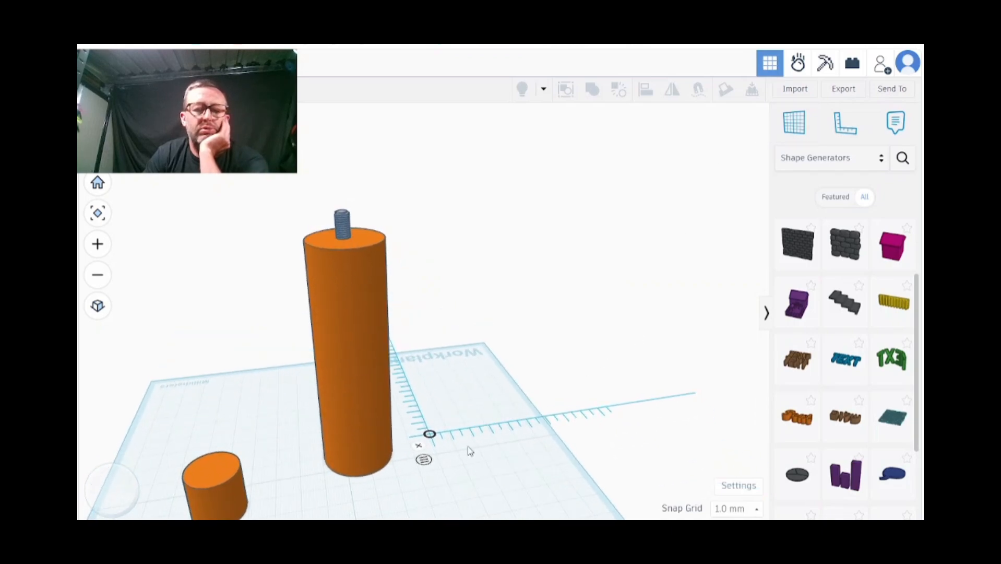
Remove the ruler from the workplane and check the tall cylinder's top and underside
click(419, 445)
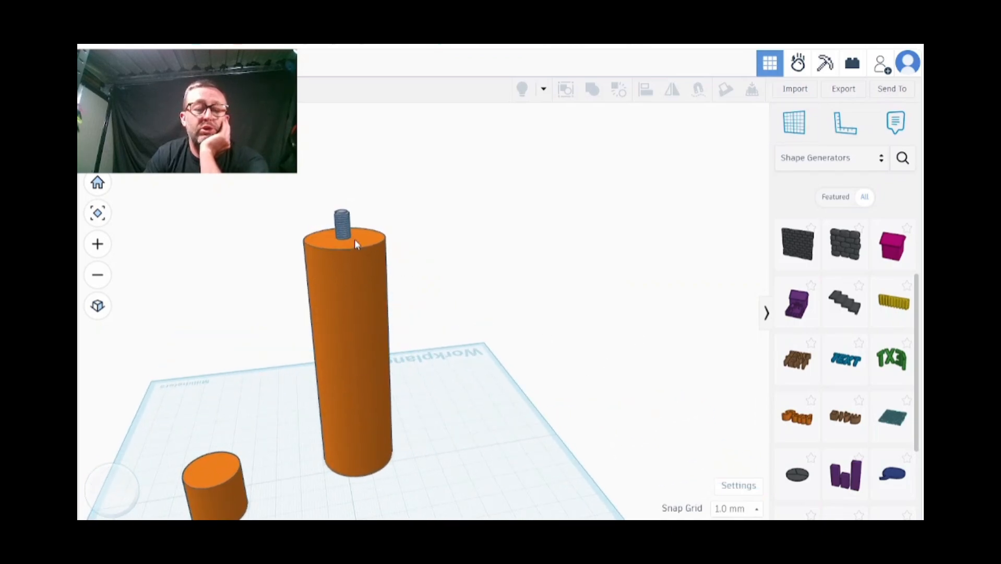
scroll(372, 240, down, 3)
scroll(372, 241, up, 4)
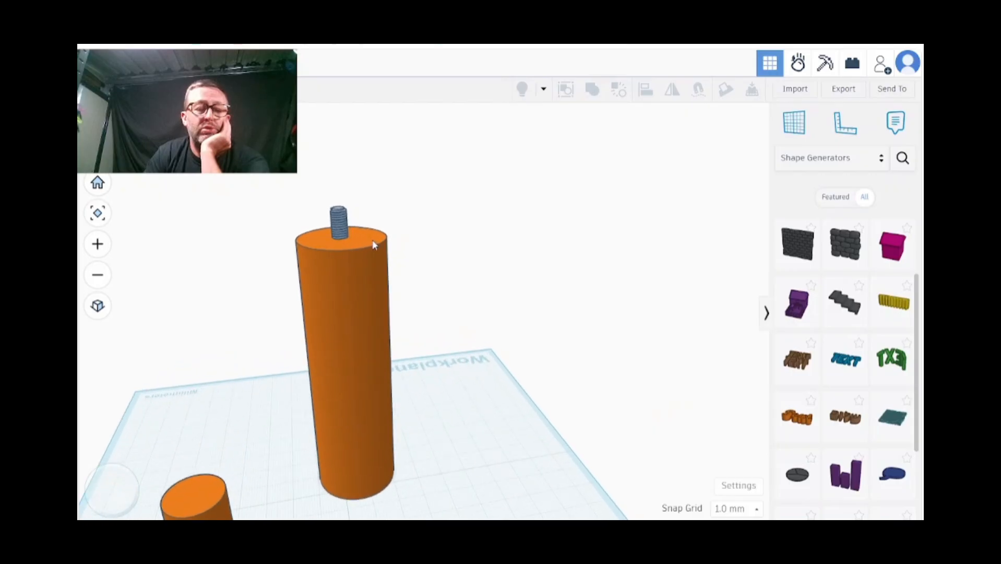
scroll(372, 240, up, 2)
right_drag(348, 224, 479, 210)
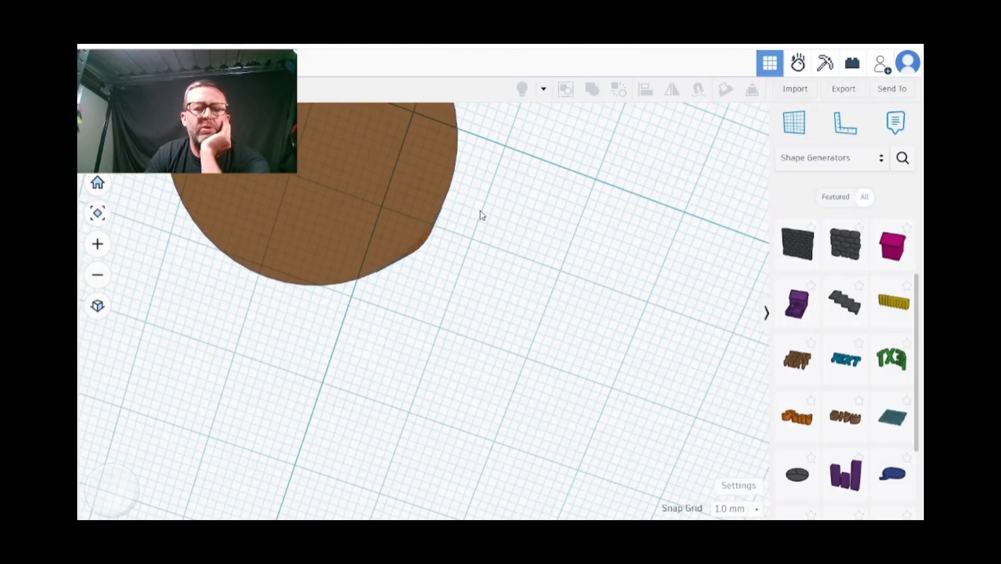
drag(480, 222, 500, 282)
right_drag(519, 231, 286, 302)
Set the short cylinder's length and width to 5 mm each
click(243, 300)
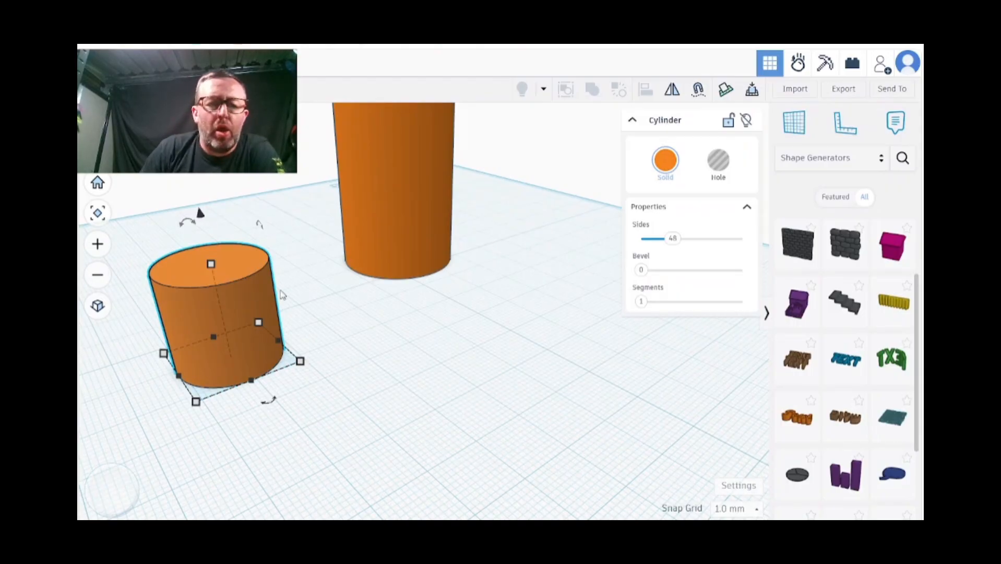
mouse_move(166, 366)
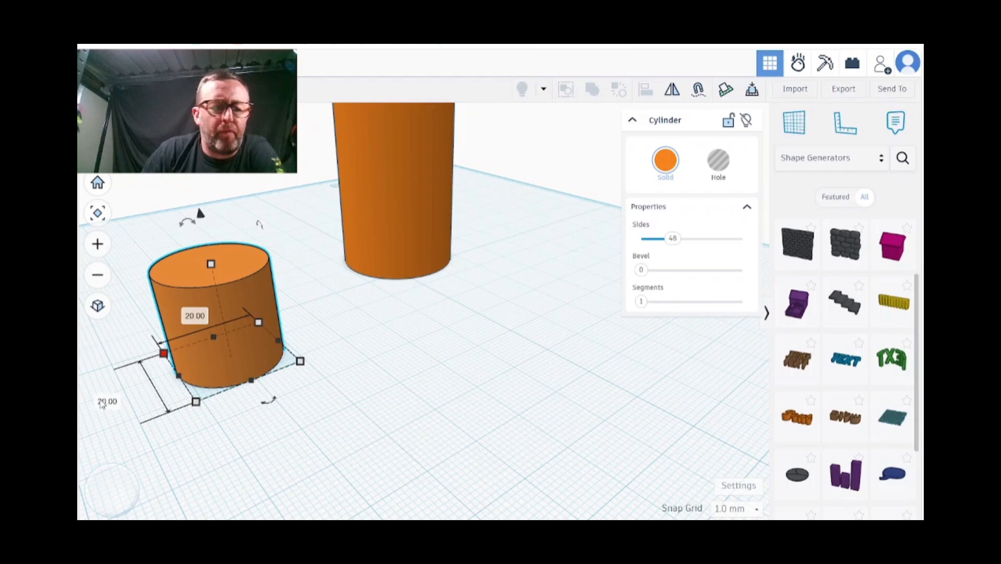
click(107, 400)
text(5)
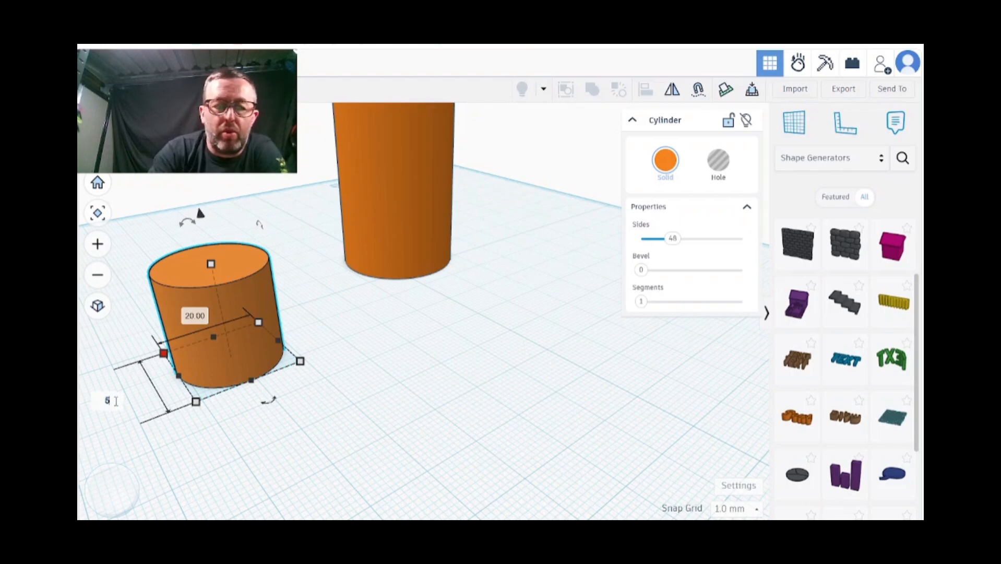
key(Tab)
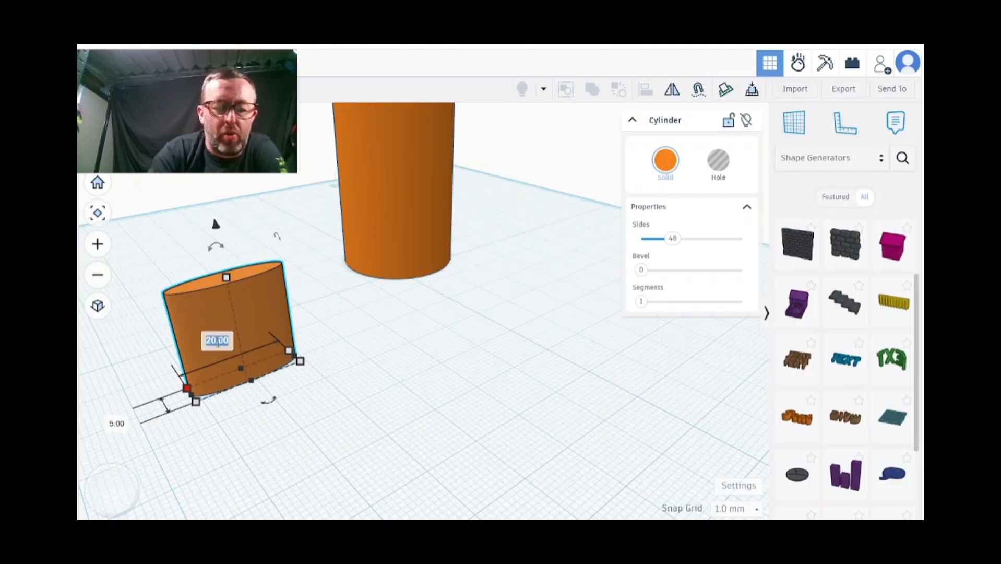
text(5)
key(Return)
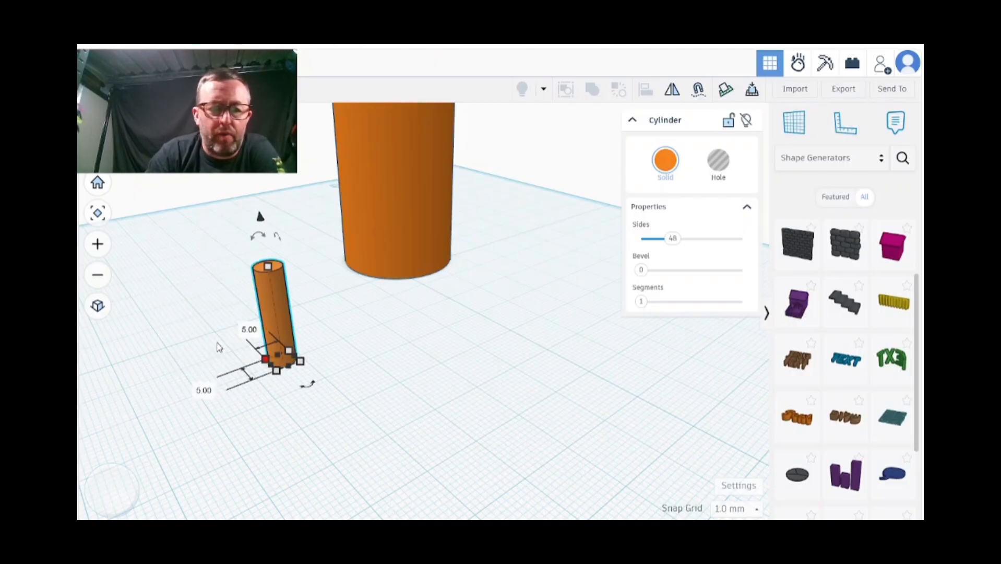
Lower the narrow cylinder's height to 8 mm and turn it into a hole
click(267, 267)
drag(267, 268, 277, 325)
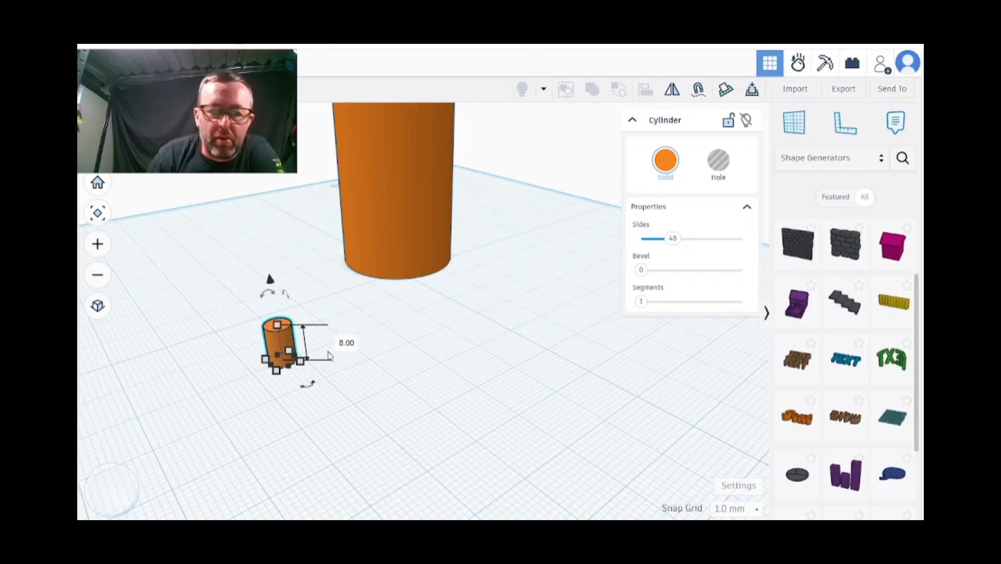
click(722, 163)
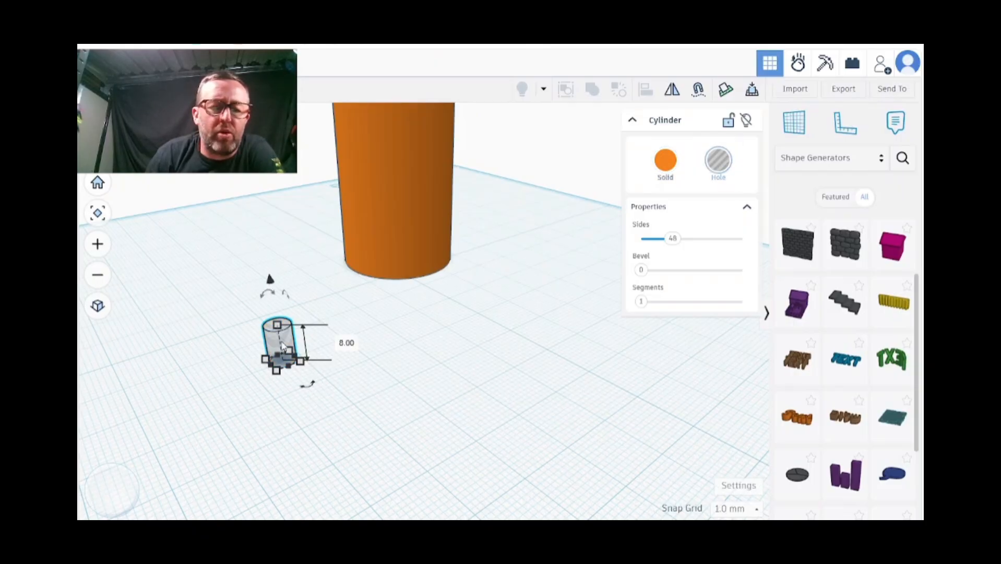
Move the hole cylinder into the tall cylinder's base and position it by eye at the centre of the underside
drag(282, 346, 374, 283)
right_drag(424, 241, 437, 321)
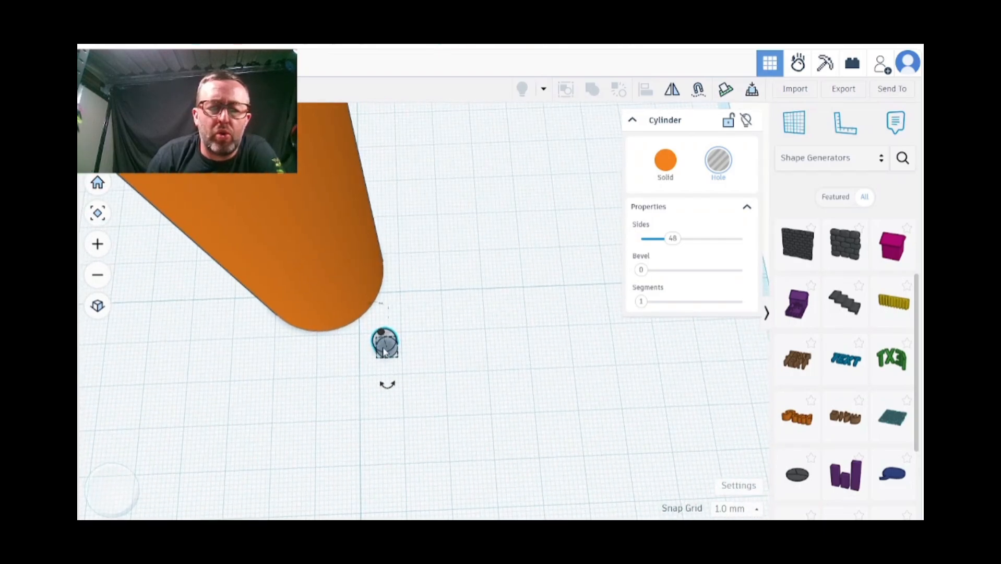
drag(384, 353, 321, 268)
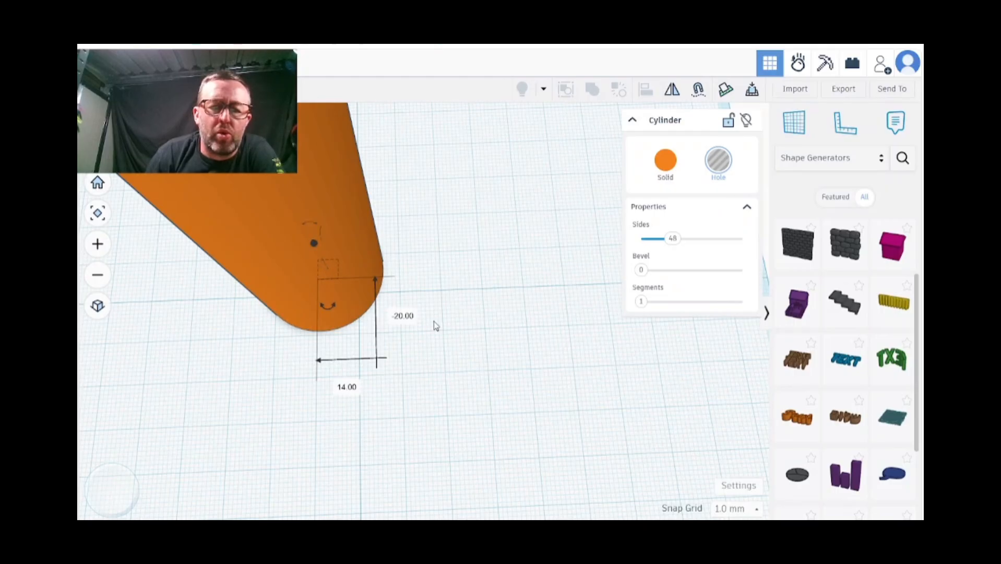
right_drag(434, 321, 497, 130)
right_drag(391, 403, 531, 386)
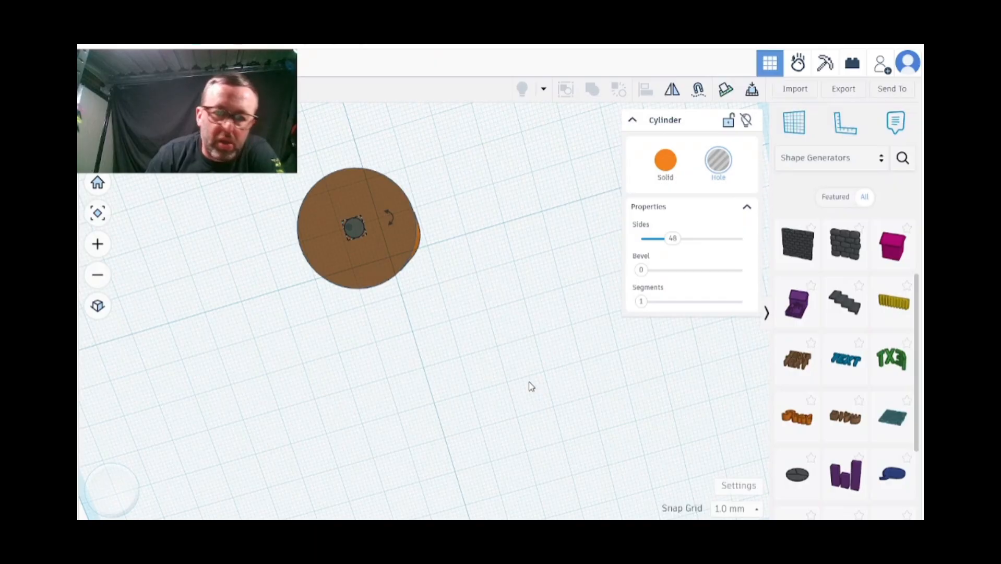
click(494, 294)
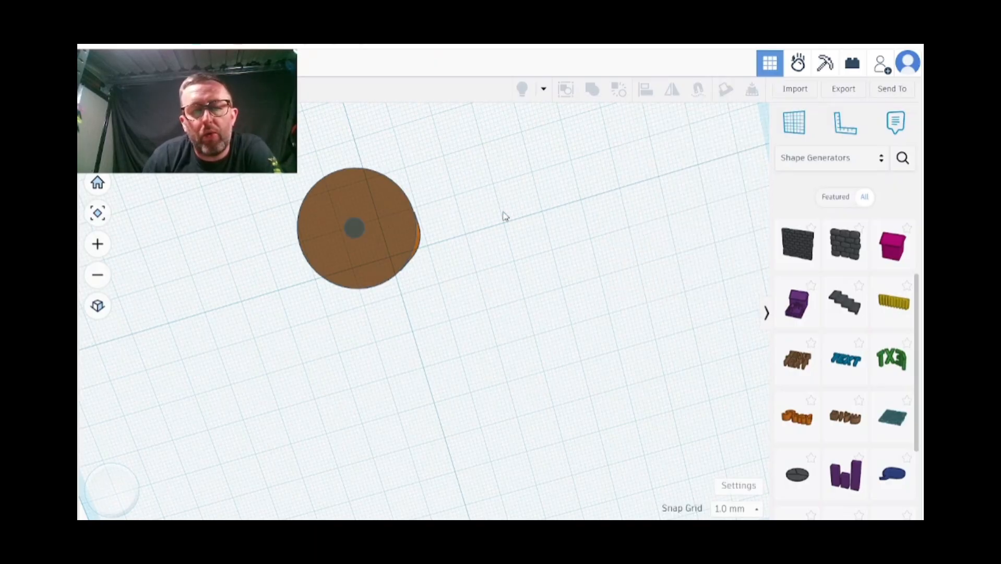
Select the tall cylinder, threaded piece and hole, ungroup the existing group and combine all the shapes into one union group
right_drag(504, 216, 638, 251)
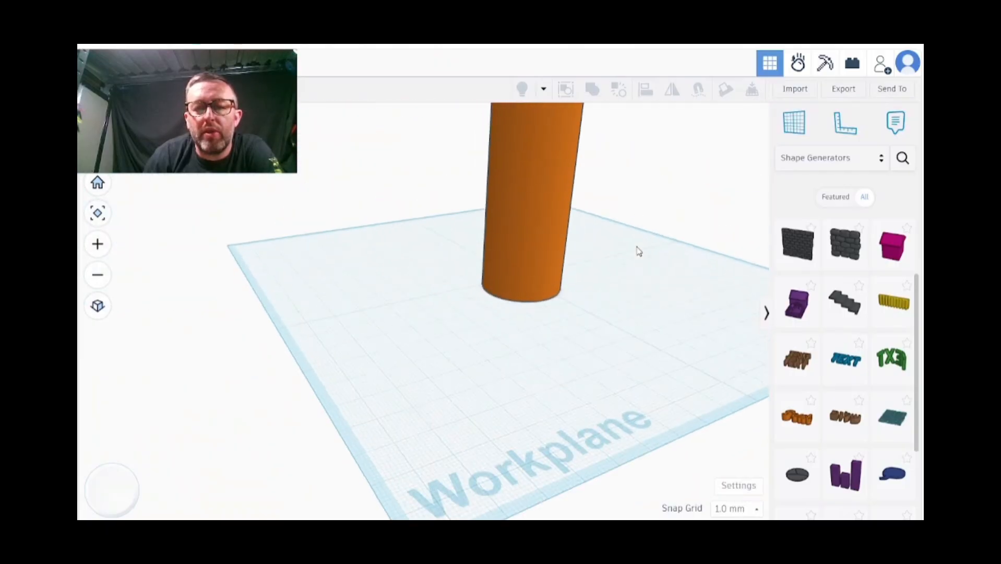
scroll(638, 251, down, 2)
middle_drag(633, 203, 531, 306)
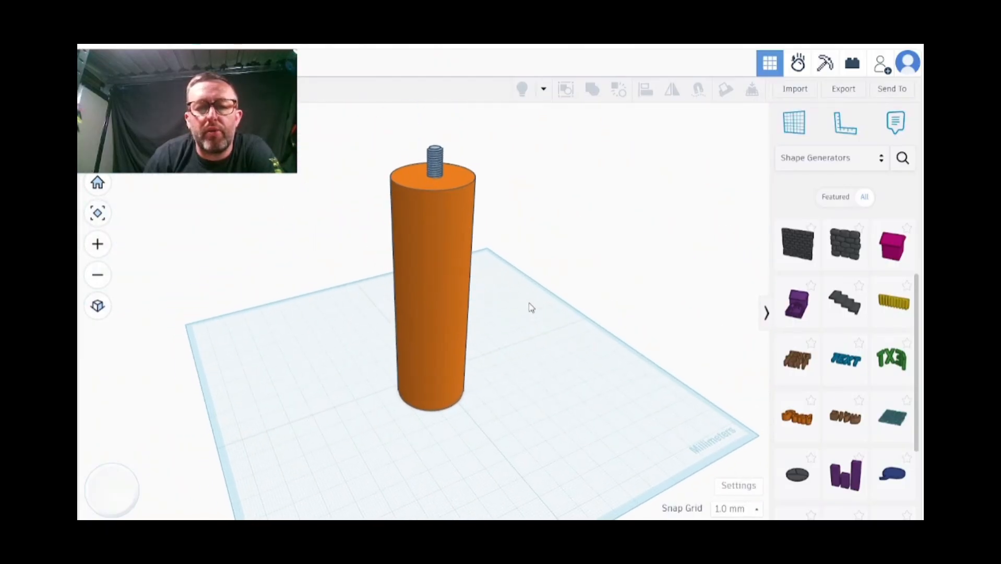
click(415, 230)
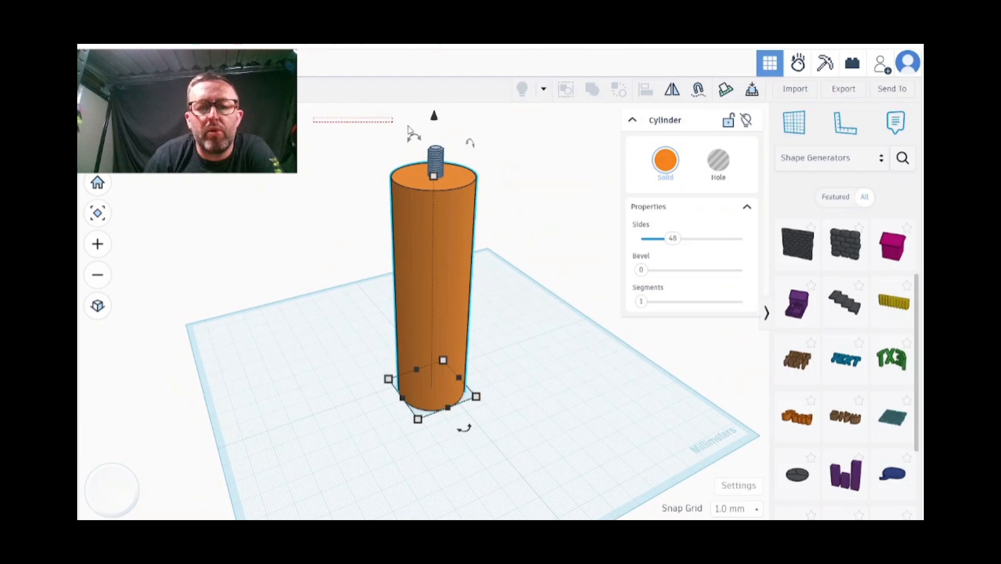
drag(409, 130, 573, 457)
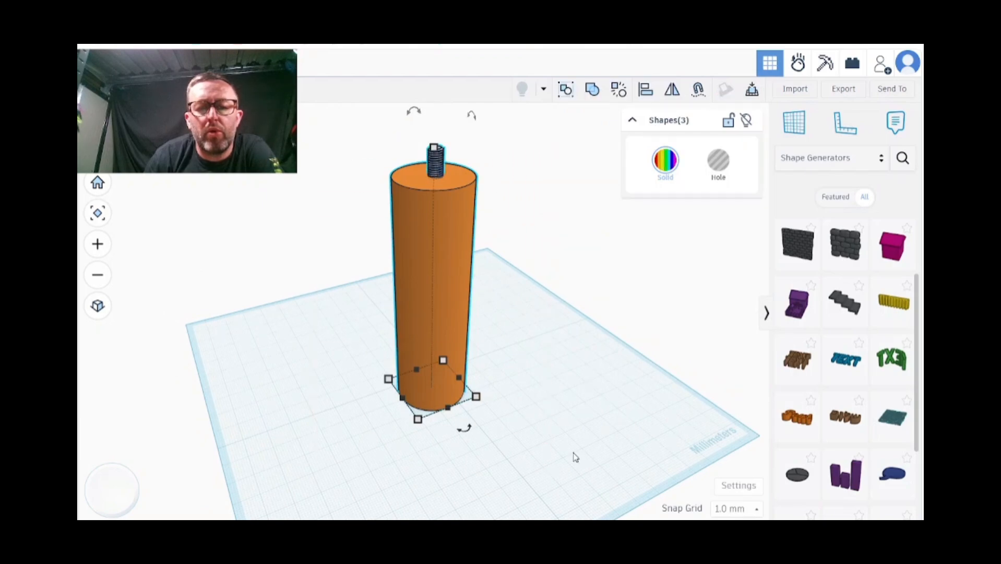
click(624, 93)
right_drag(536, 250, 569, 107)
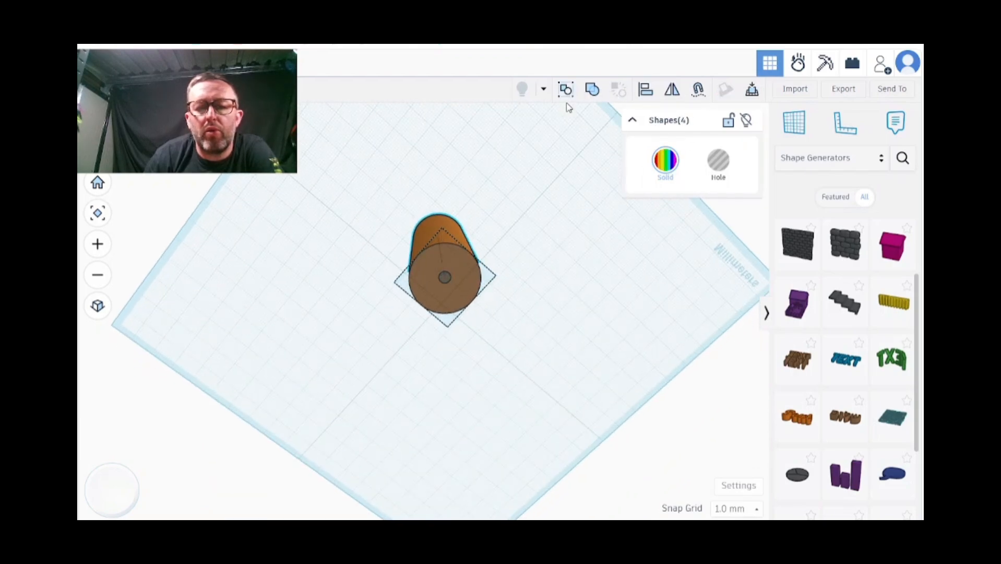
click(589, 92)
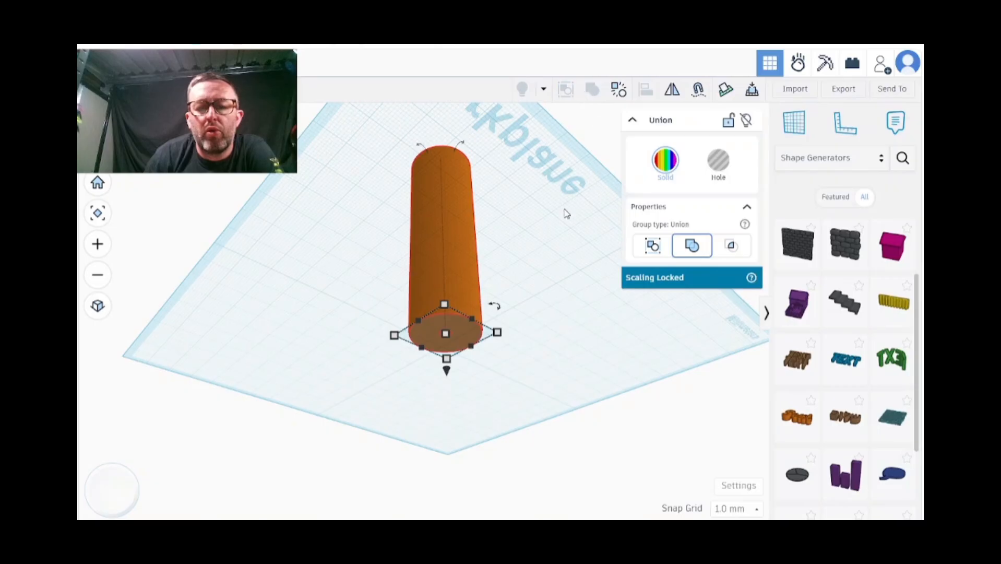
click(553, 285)
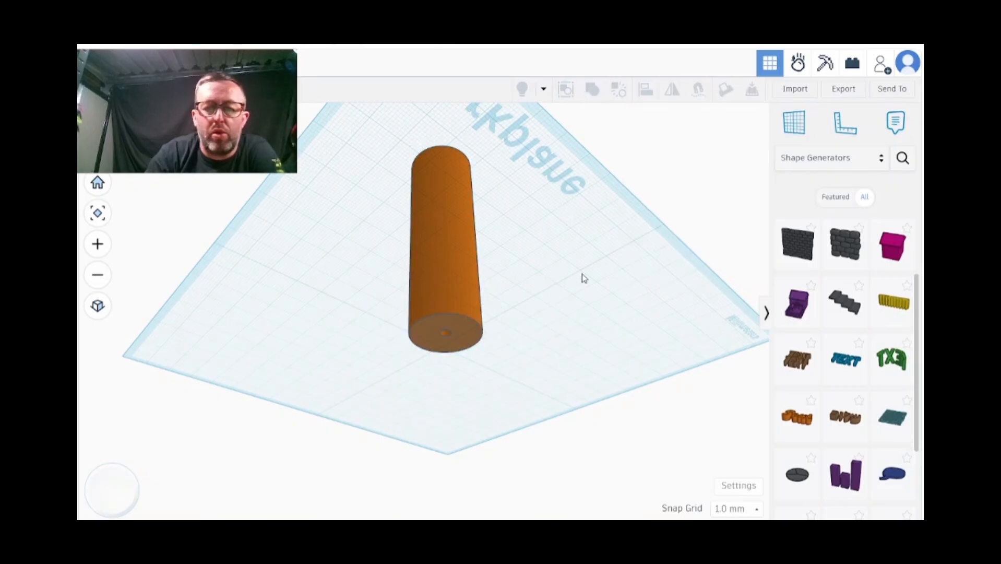
Check the hole in the cylinder's base and the thread on top, and export everything in the design as an .STL file
right_drag(398, 328, 466, 367)
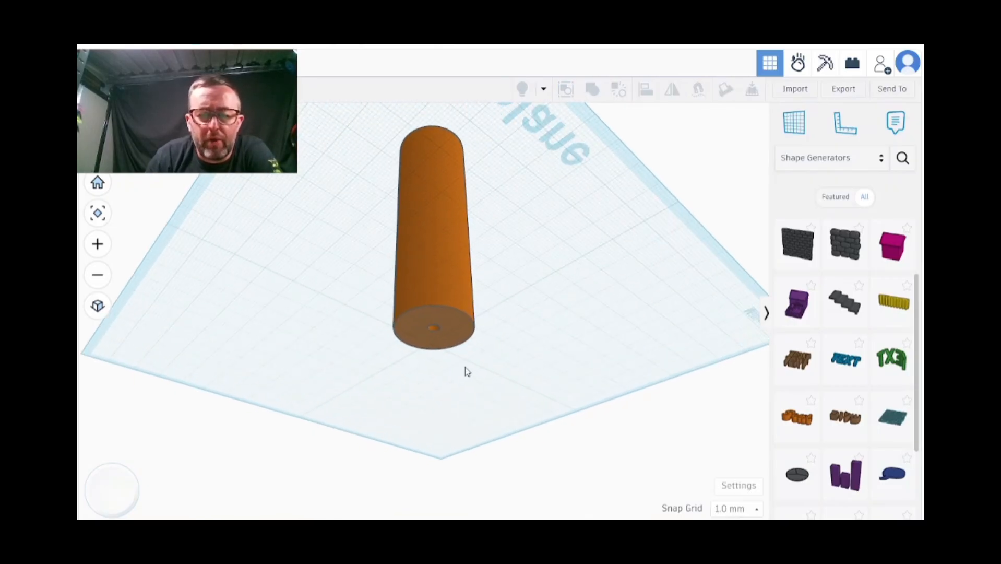
scroll(465, 371, up, 3)
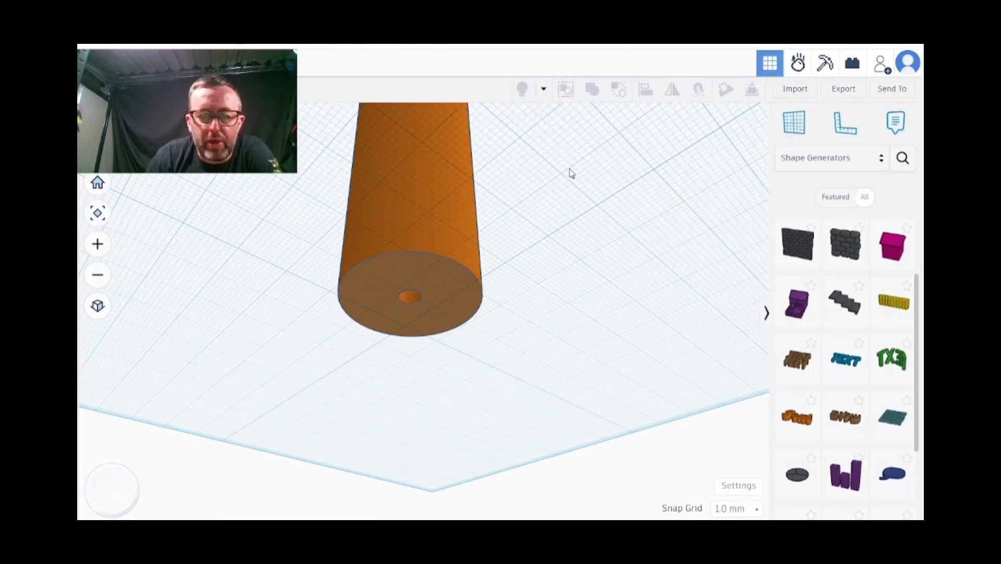
right_drag(563, 162, 566, 263)
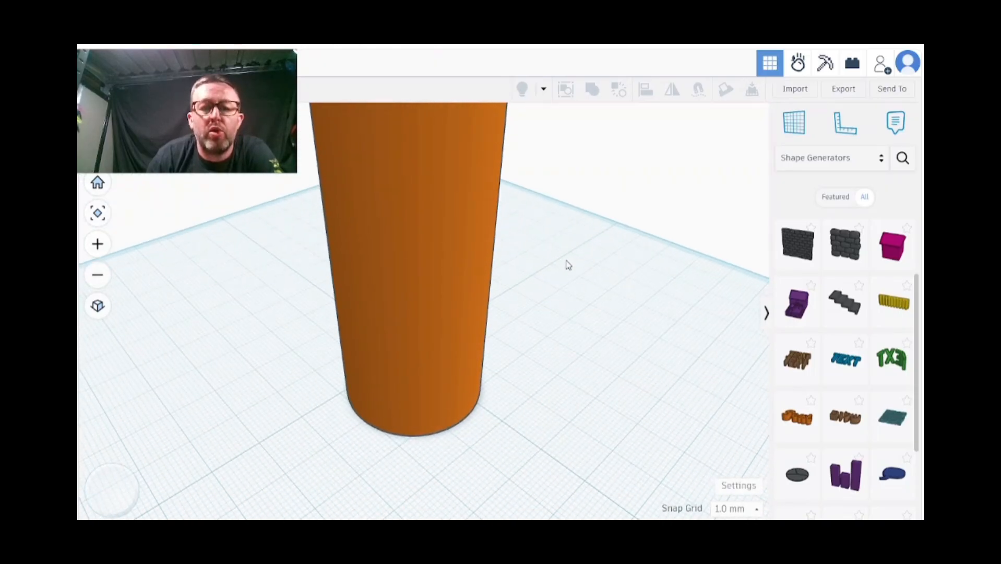
scroll(565, 260, down, 3)
right_drag(578, 182, 619, 254)
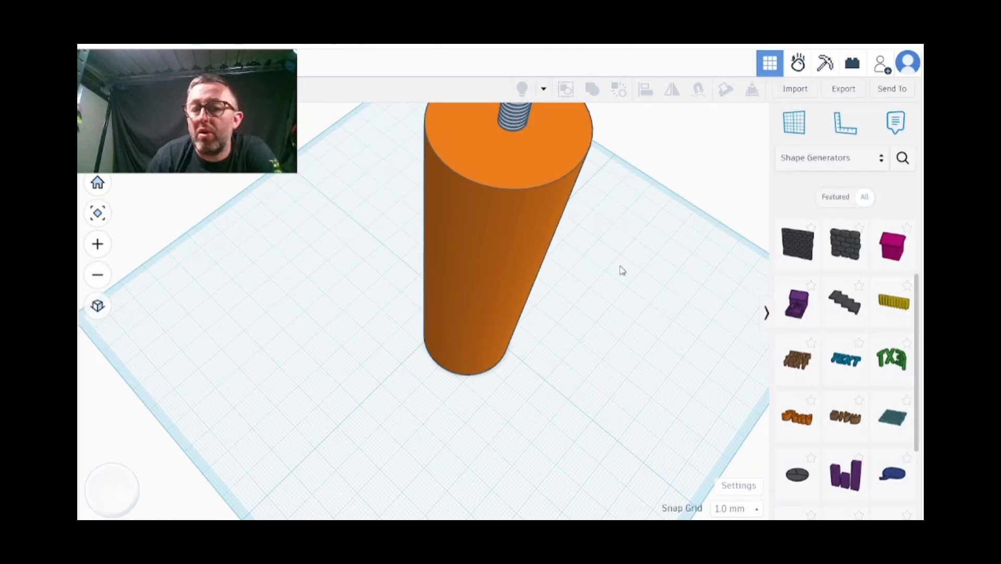
click(842, 89)
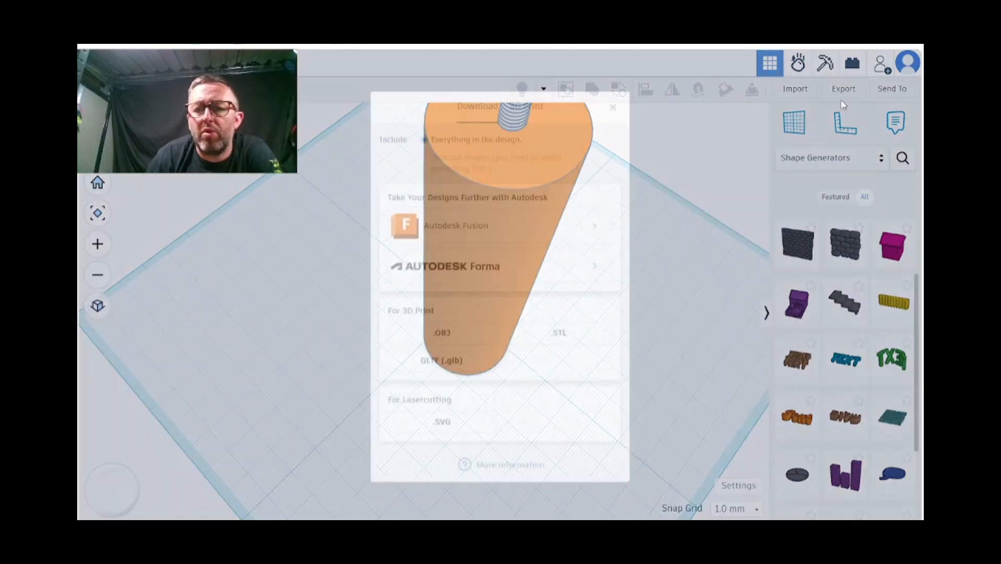
click(565, 341)
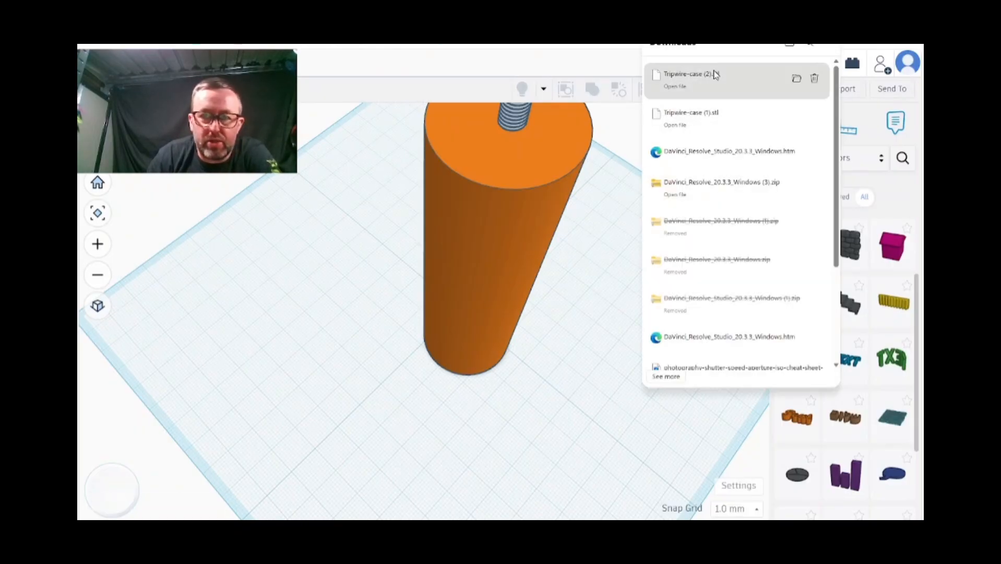
click(595, 304)
click(838, 91)
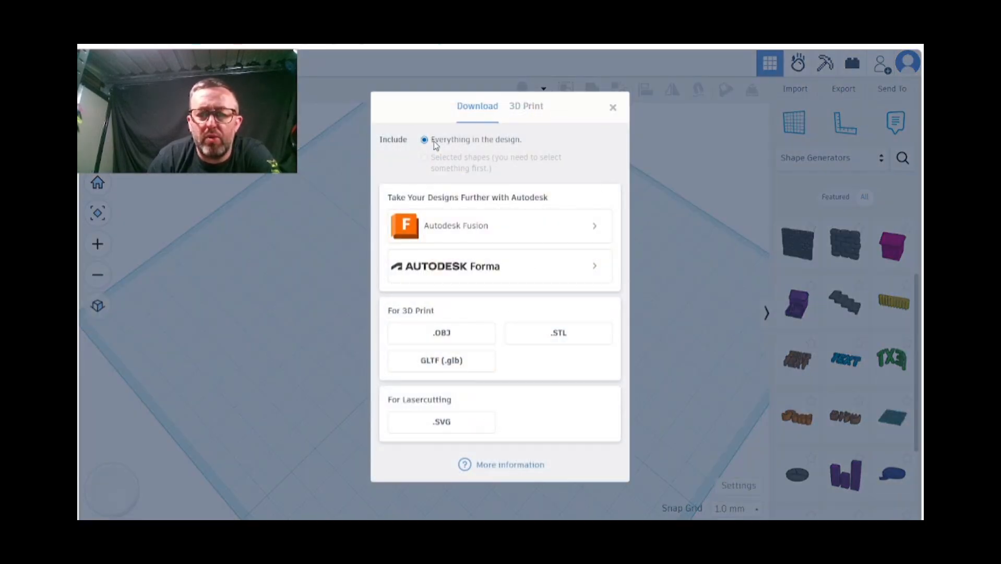
click(703, 282)
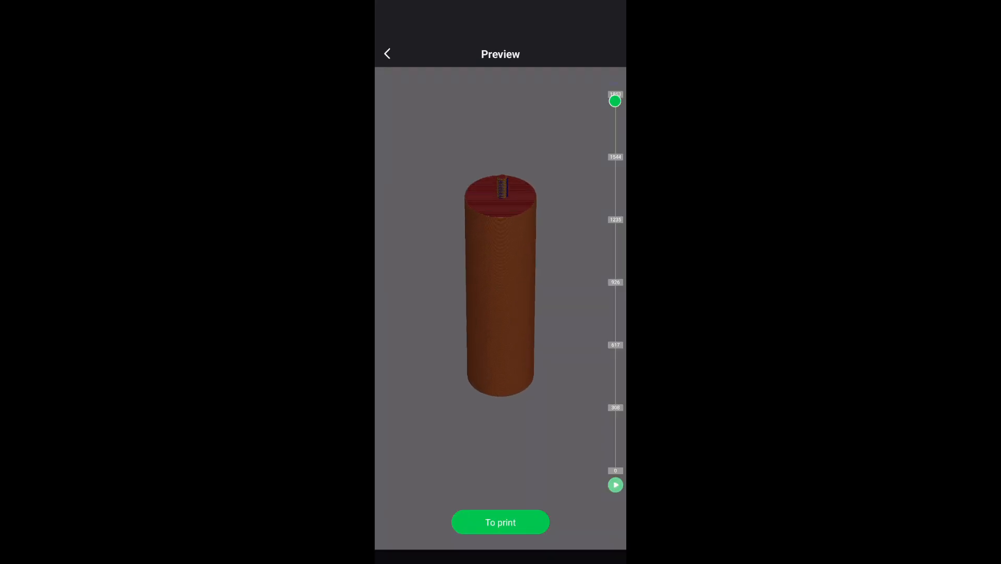
In the slicing app's preview, examine the sliced model's threaded top and base hole from several sides, and lower the layer slider to 1760
drag(523, 334, 449, 266)
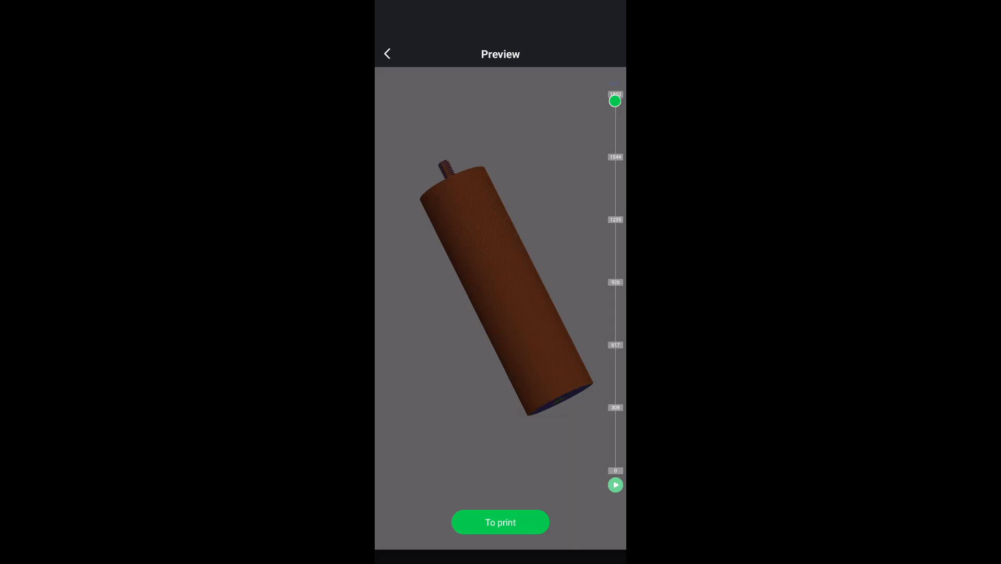
drag(522, 334, 439, 263)
scroll(500, 284, up, 6)
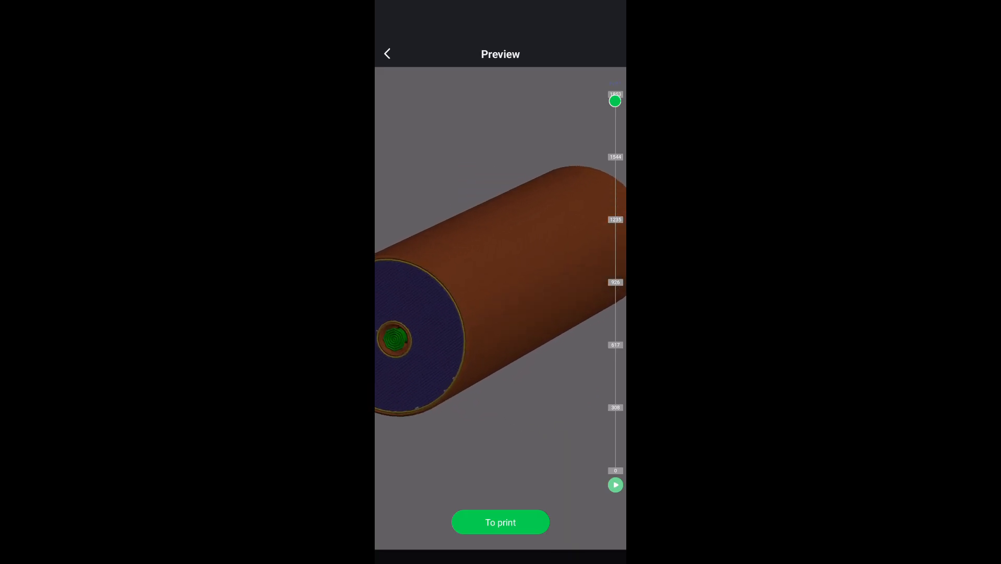
drag(439, 313, 430, 431)
scroll(500, 285, down, 3)
drag(491, 324, 495, 159)
scroll(501, 282, down, 3)
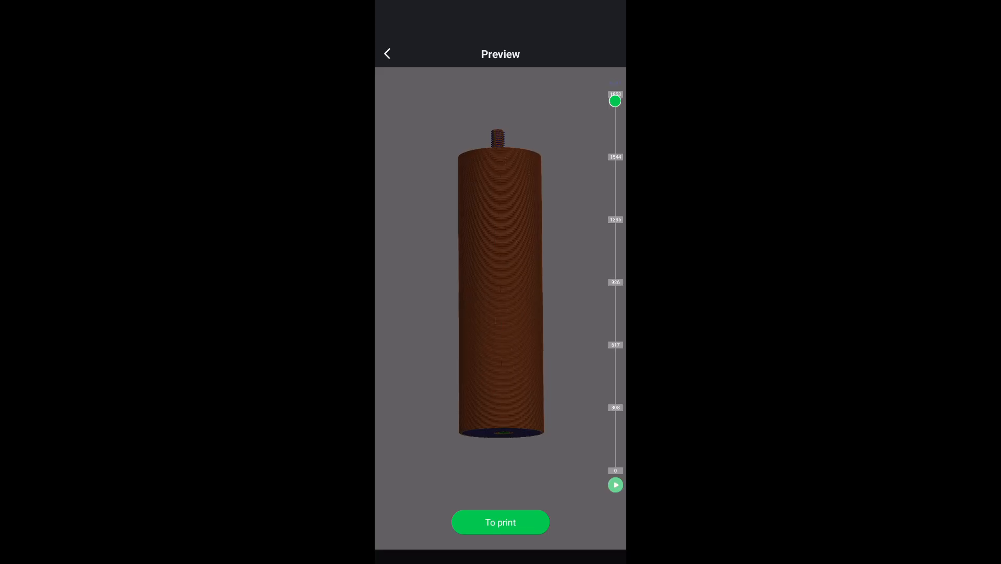
drag(500, 282, 524, 320)
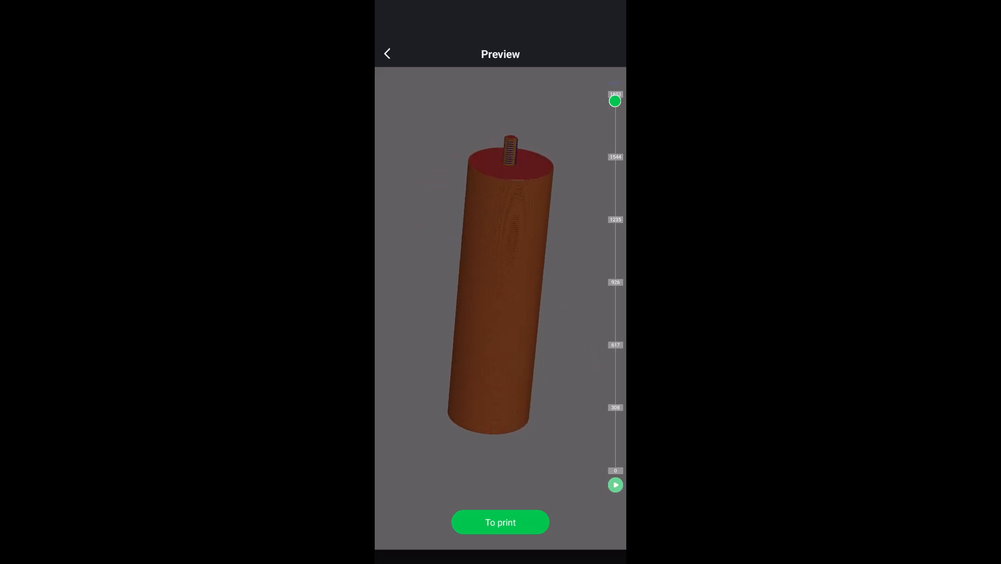
mouse_move(615, 101)
mouse_down()
mouse_move(615, 396)
mouse_move(615, 119)
mouse_up()
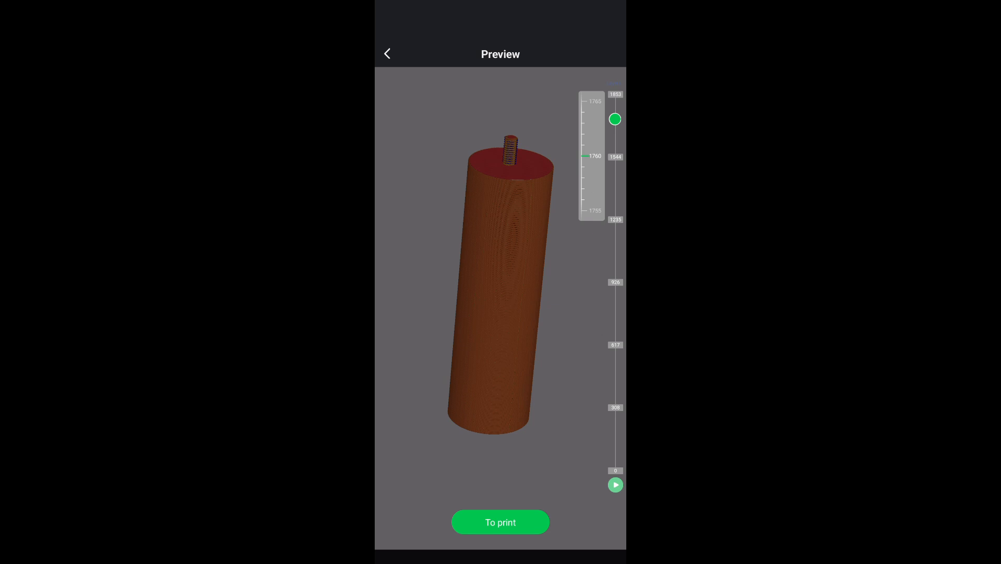